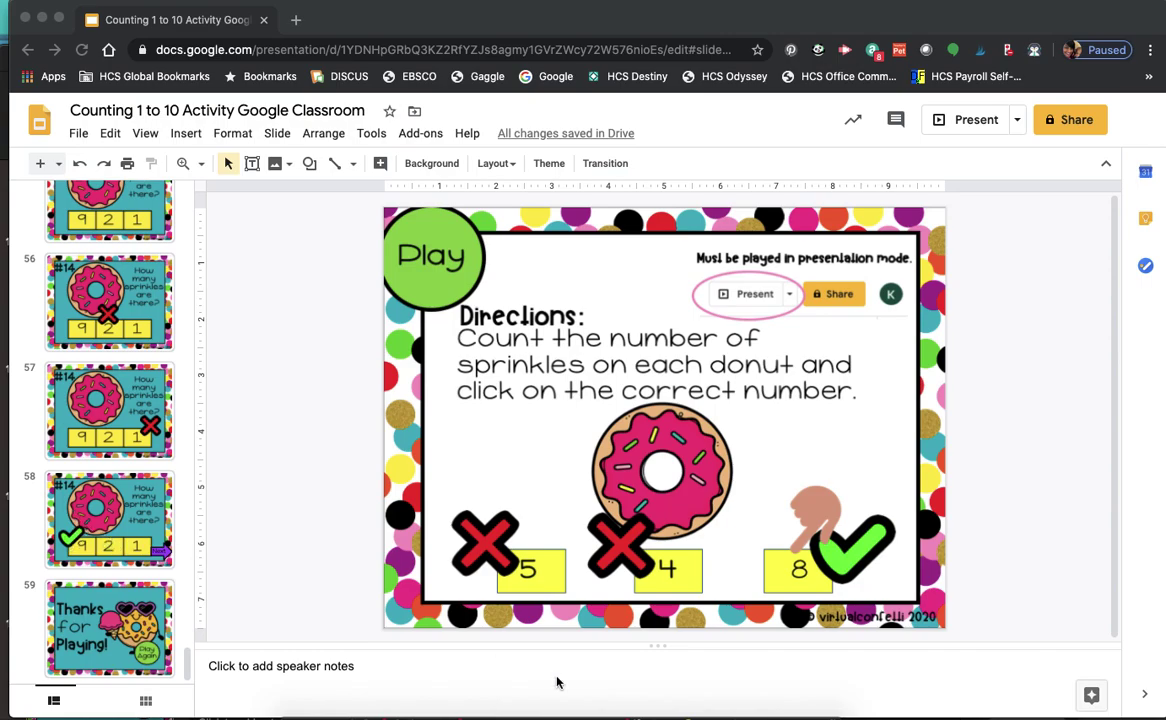
Switch to PowerPoint, where slide 16 shows the #14 sprinkles question with answers 9, 2 and 1
left_click(705, 712)
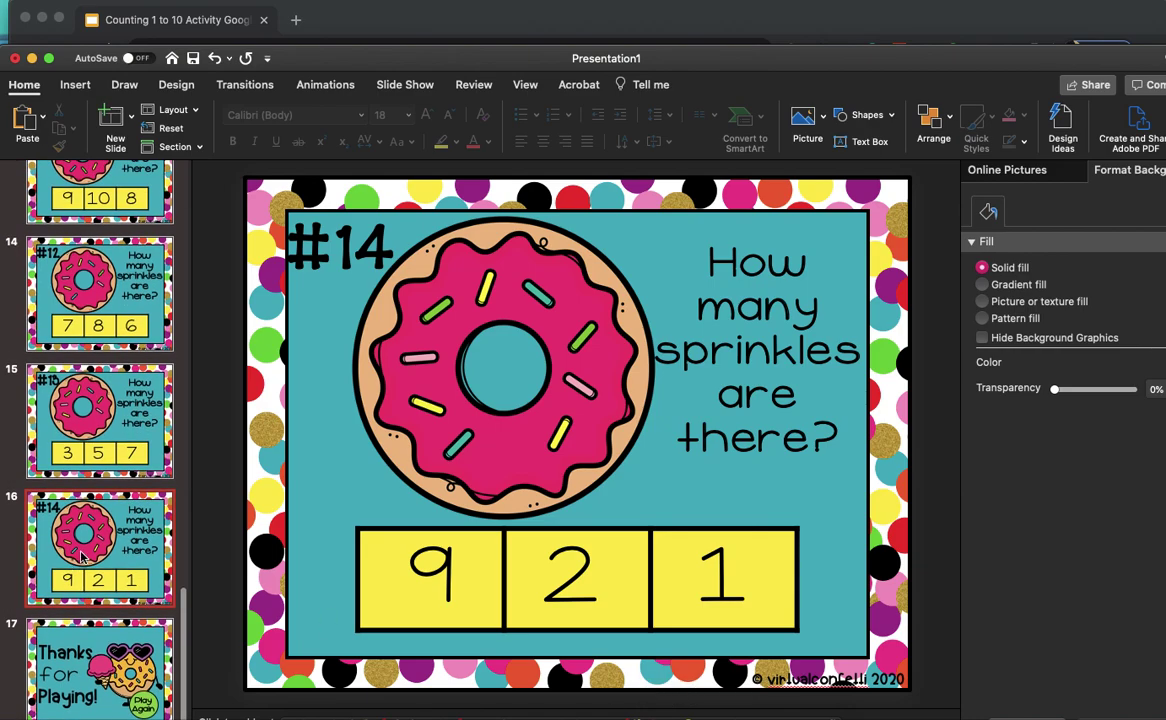
Duplicate the #14 donut slide and change the copy's question number to #15
right_click(58, 500)
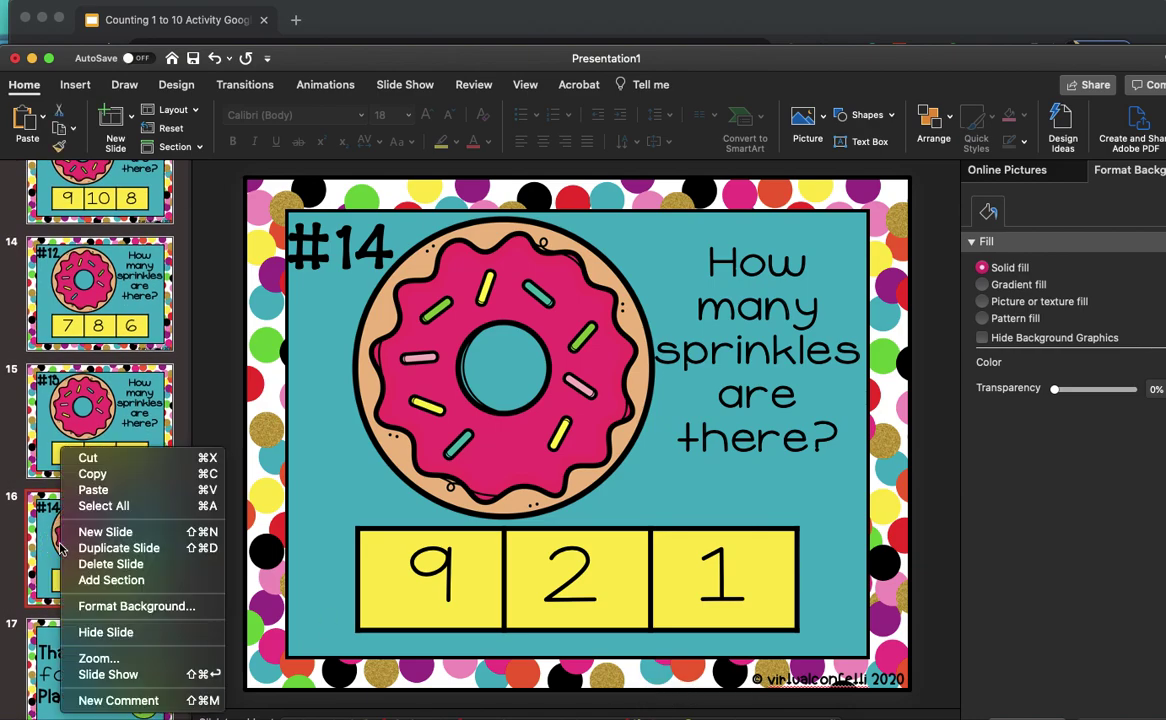
left_click(134, 554)
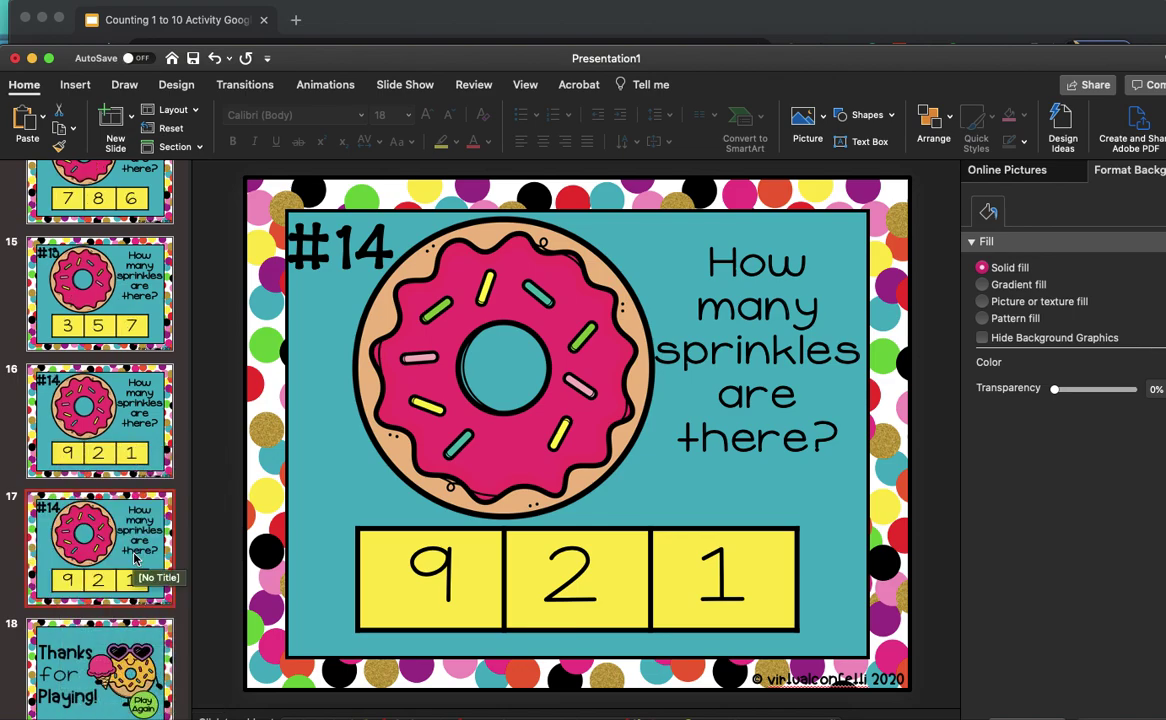
left_click(334, 255)
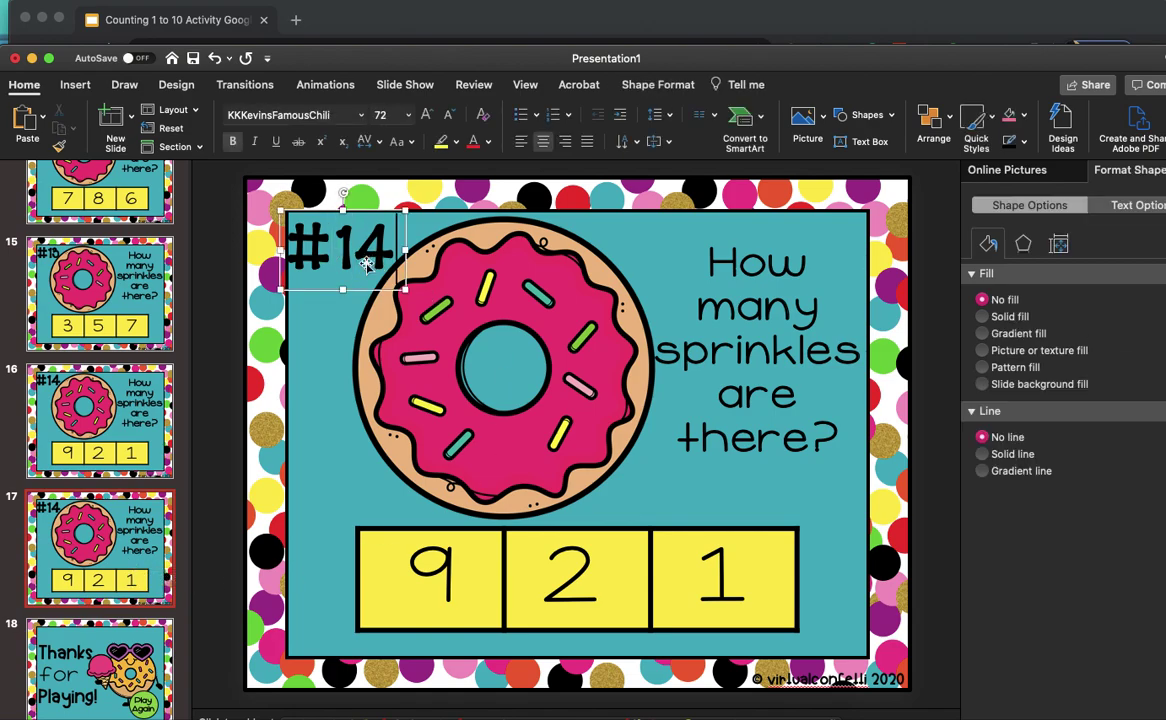
key("BackSpace")
type("5")
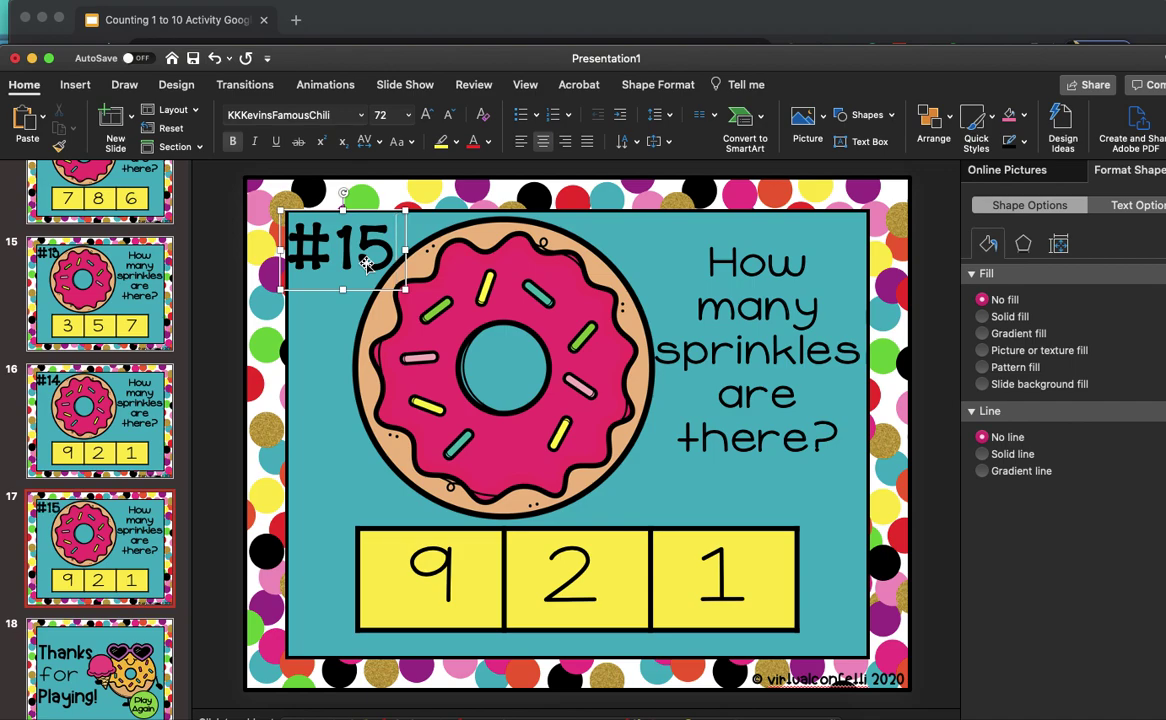
Change the answers from 9, 2, 1 to 1, 3, 5 and delete the donut picture
left_click(458, 411)
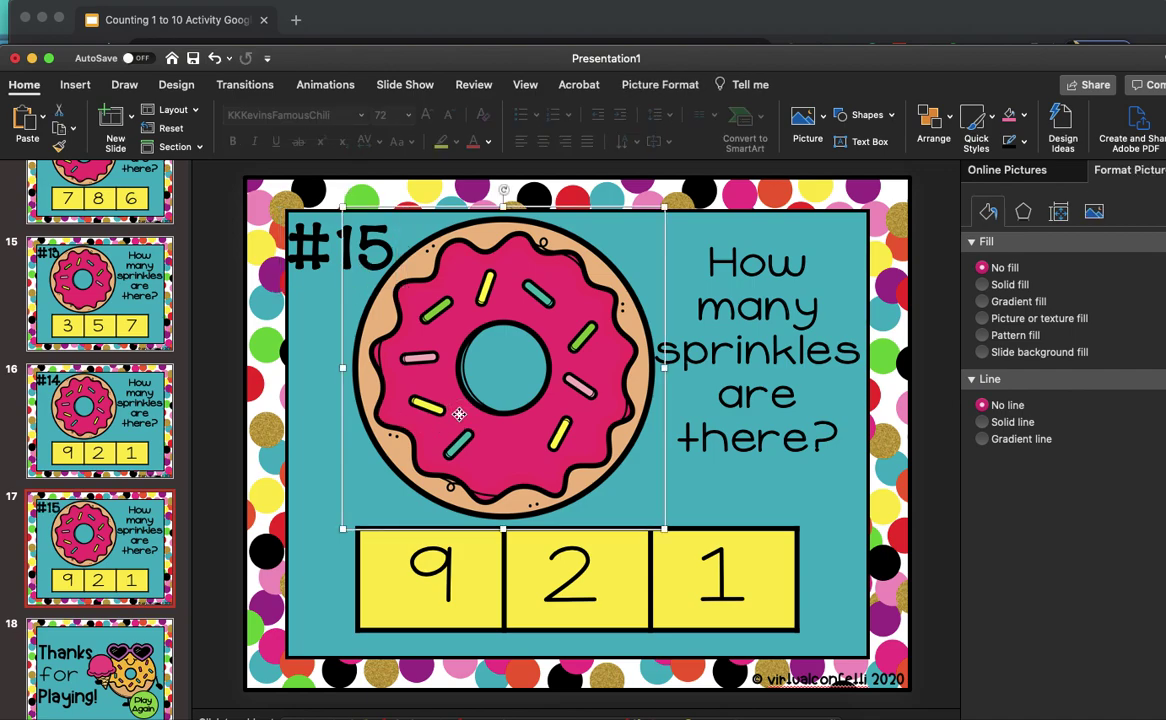
left_click(454, 566)
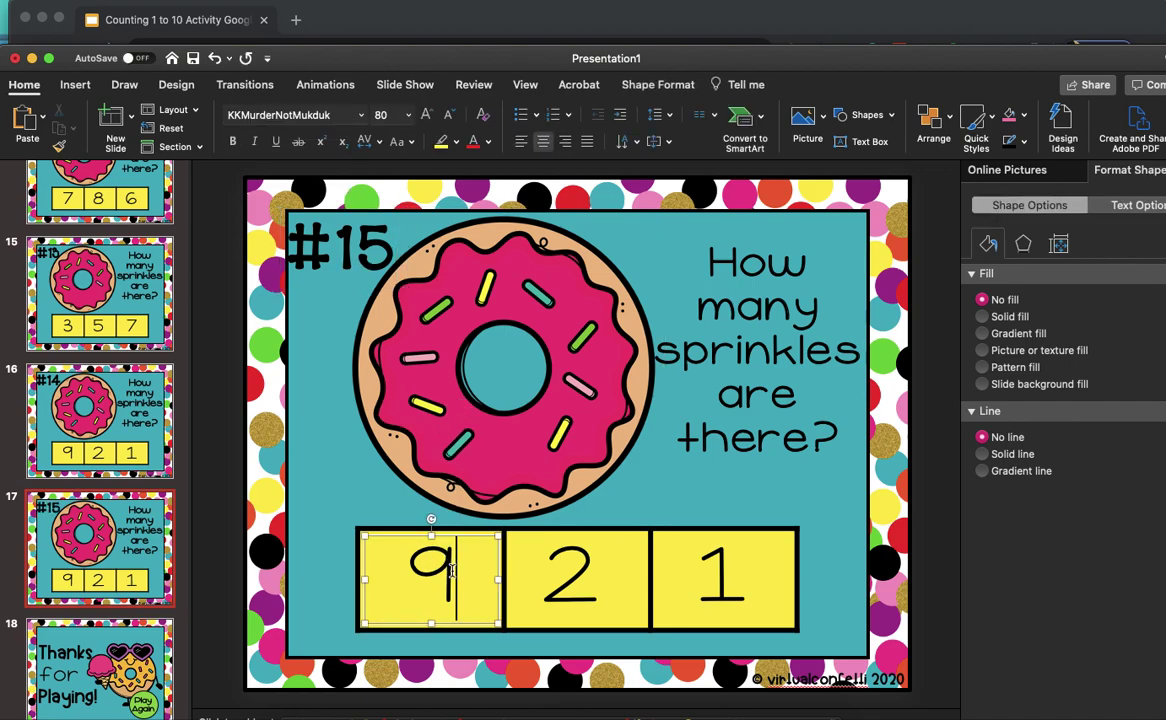
key("BackSpace")
type("1")
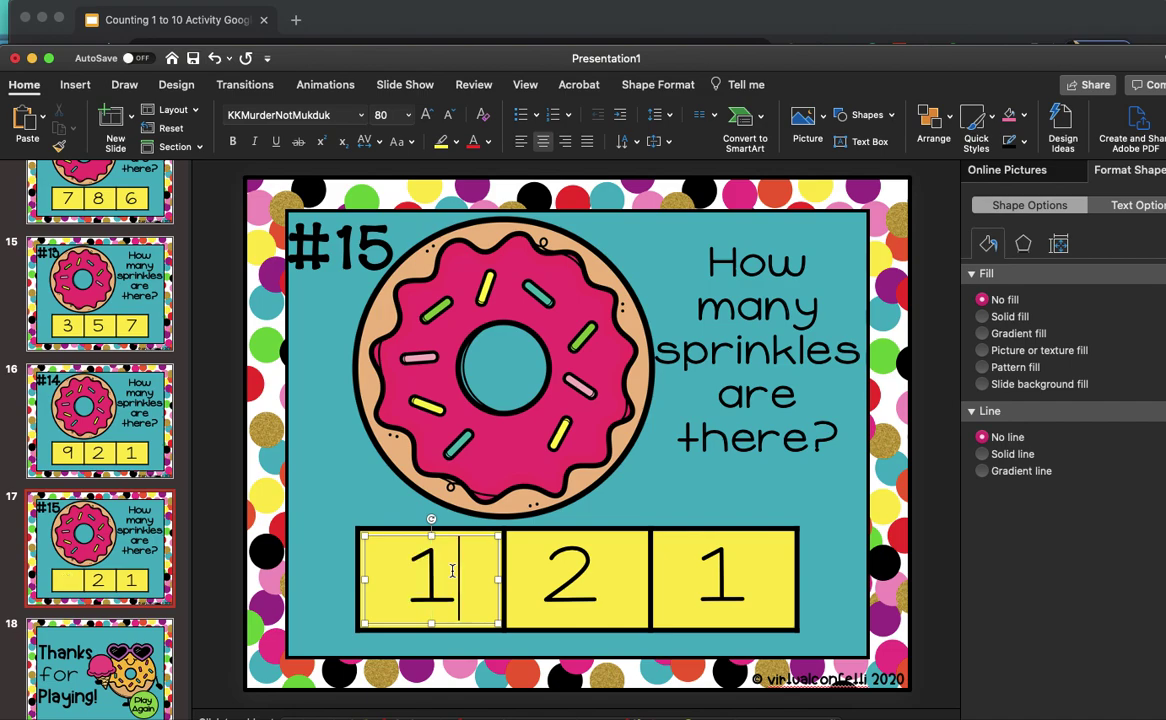
left_click(585, 582)
key("BackSpace")
type("3")
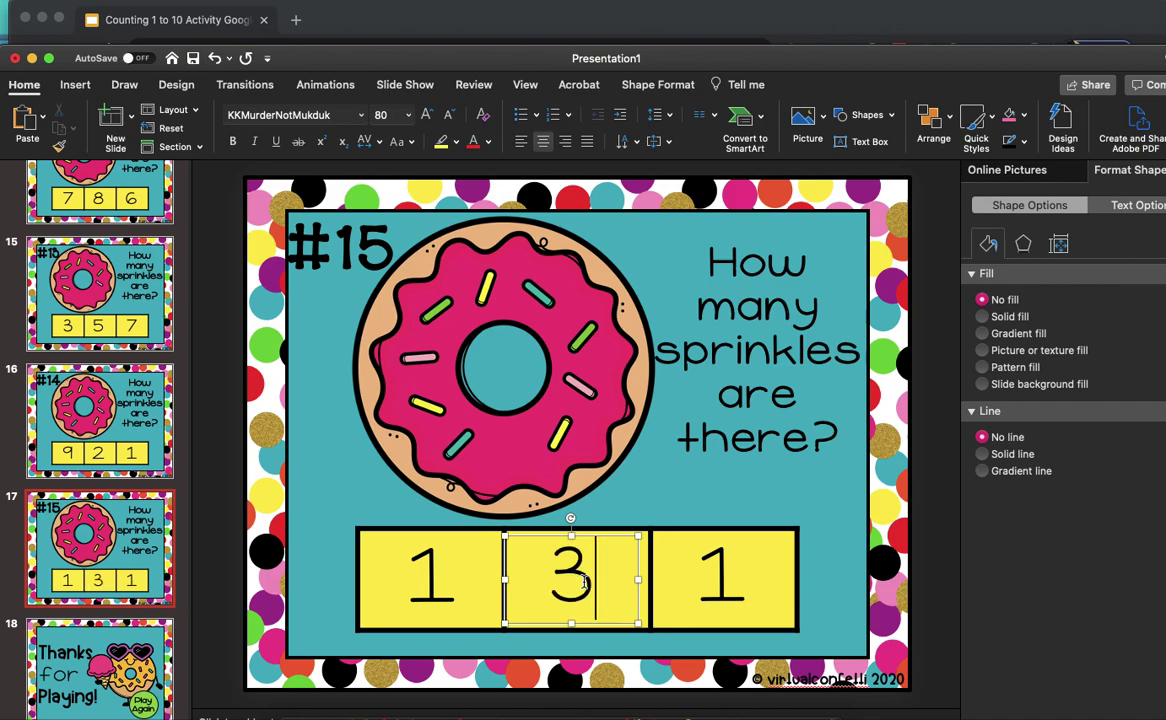
left_click(736, 596)
key("BackSpace")
type("5")
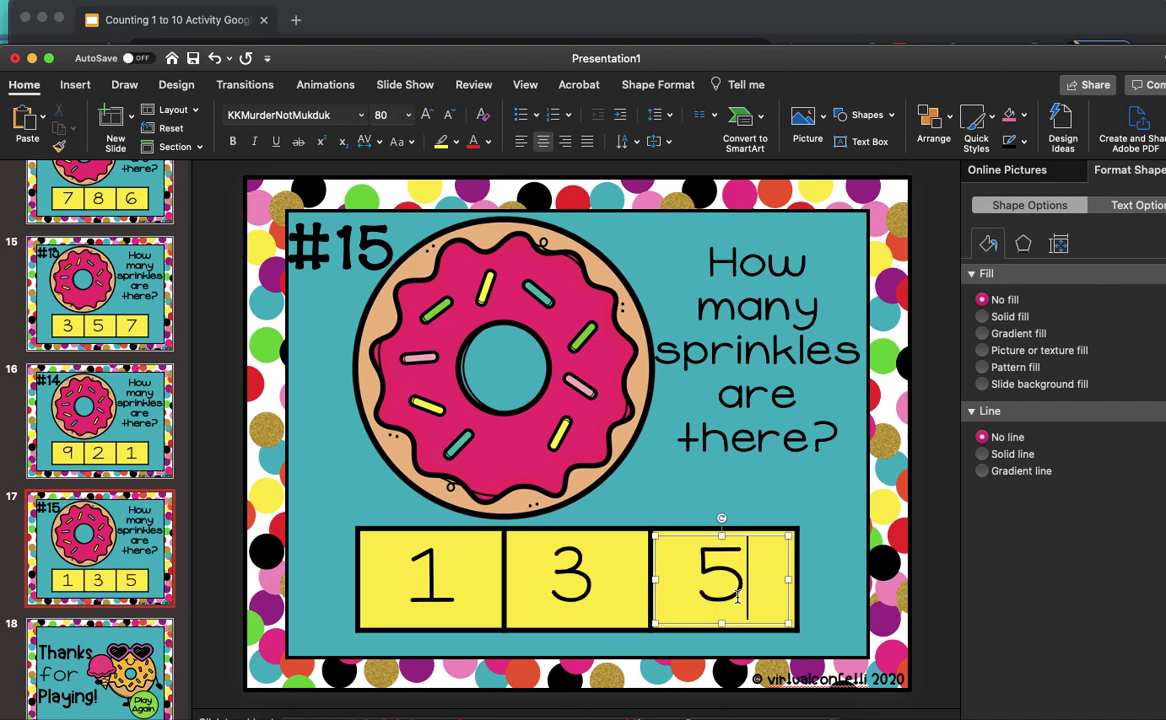
left_click(410, 481)
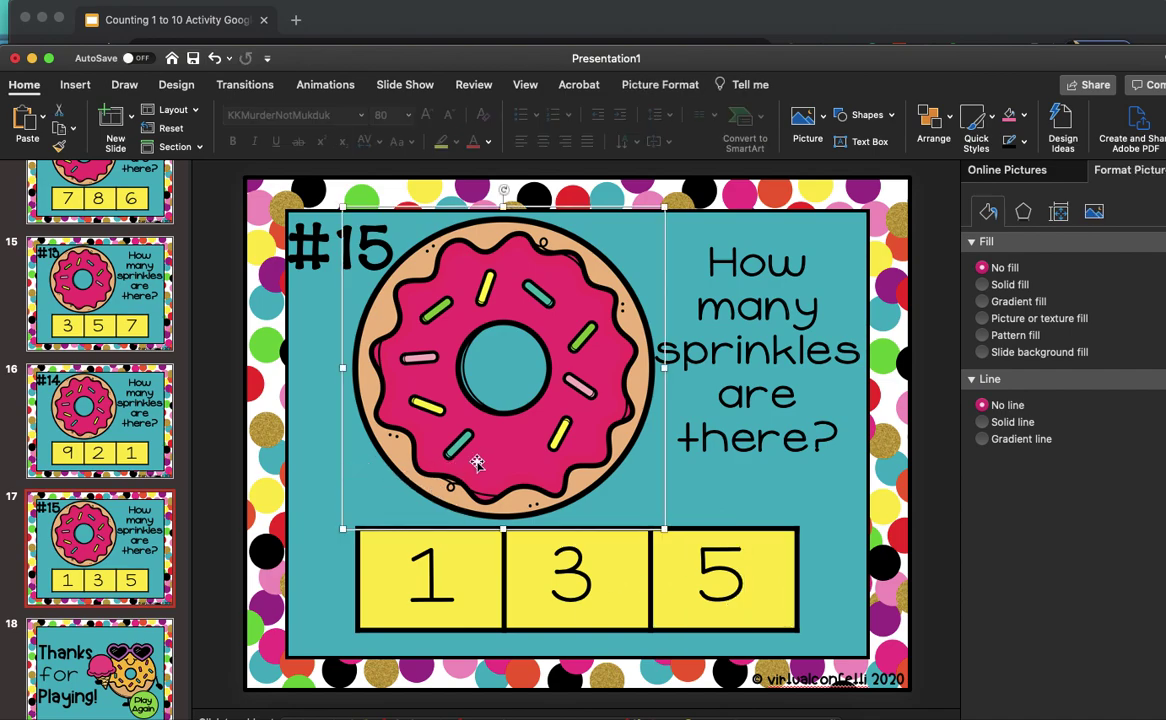
key("Delete")
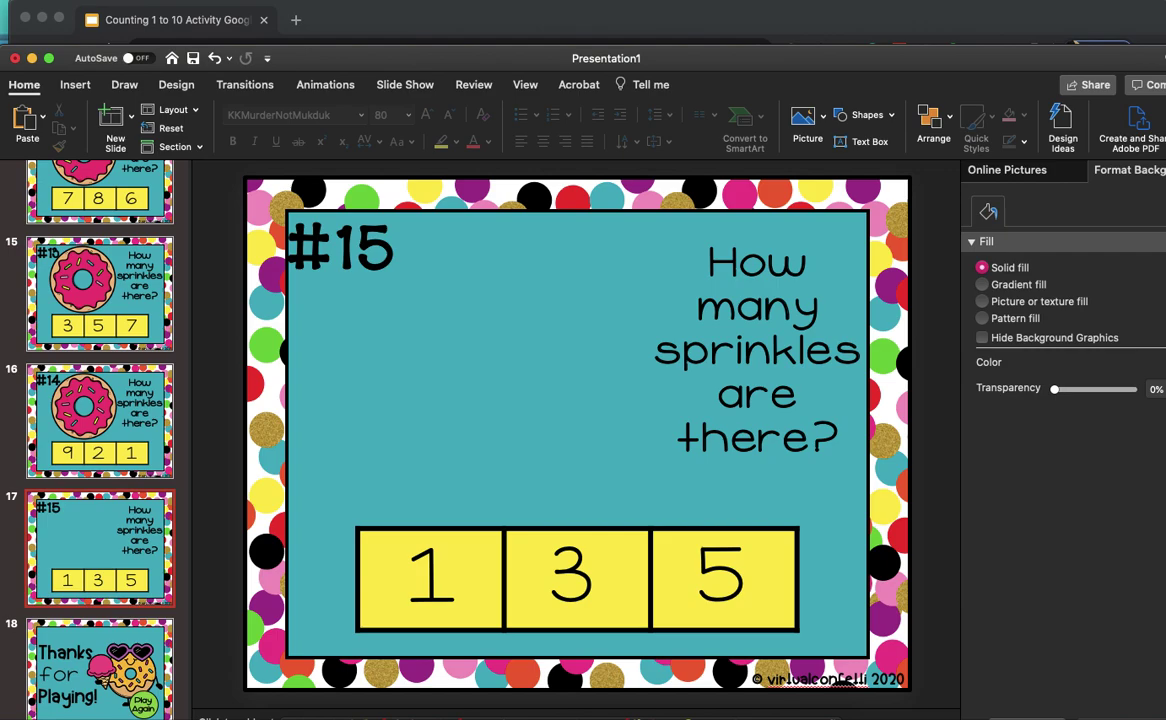
Drag Counting Donut_1.png from the Counting Donuts Images folder onto slide 17
left_click(287, 712)
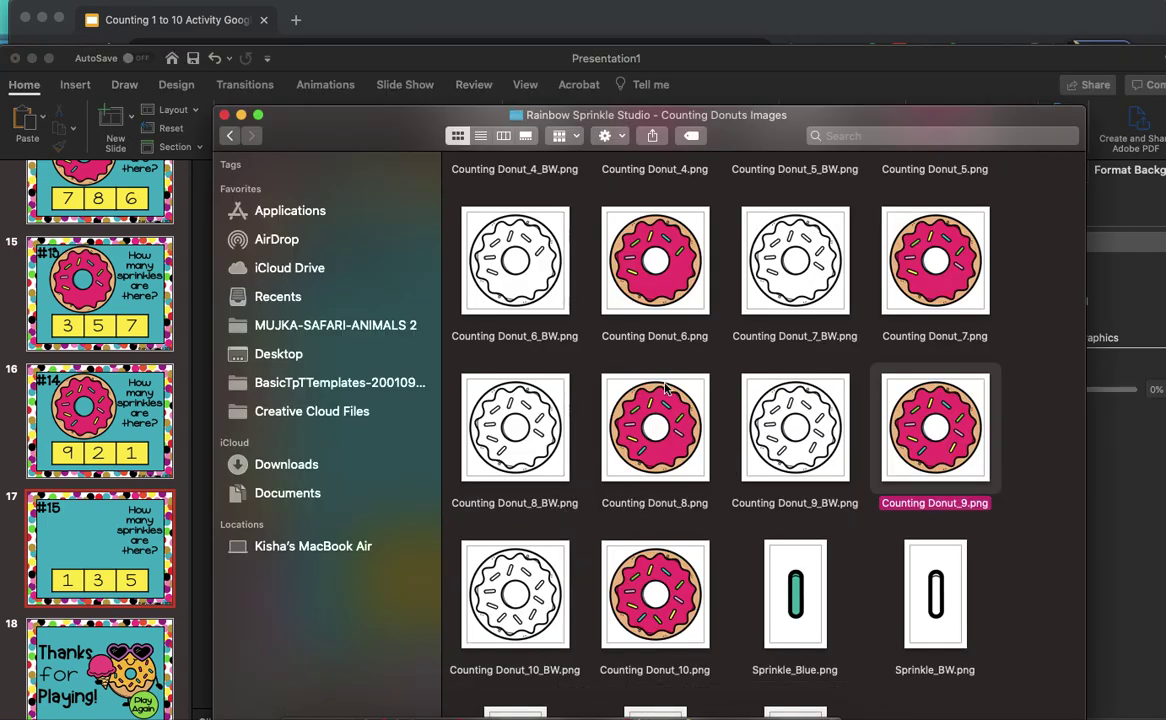
left_click_drag(314, 116, 554, 99)
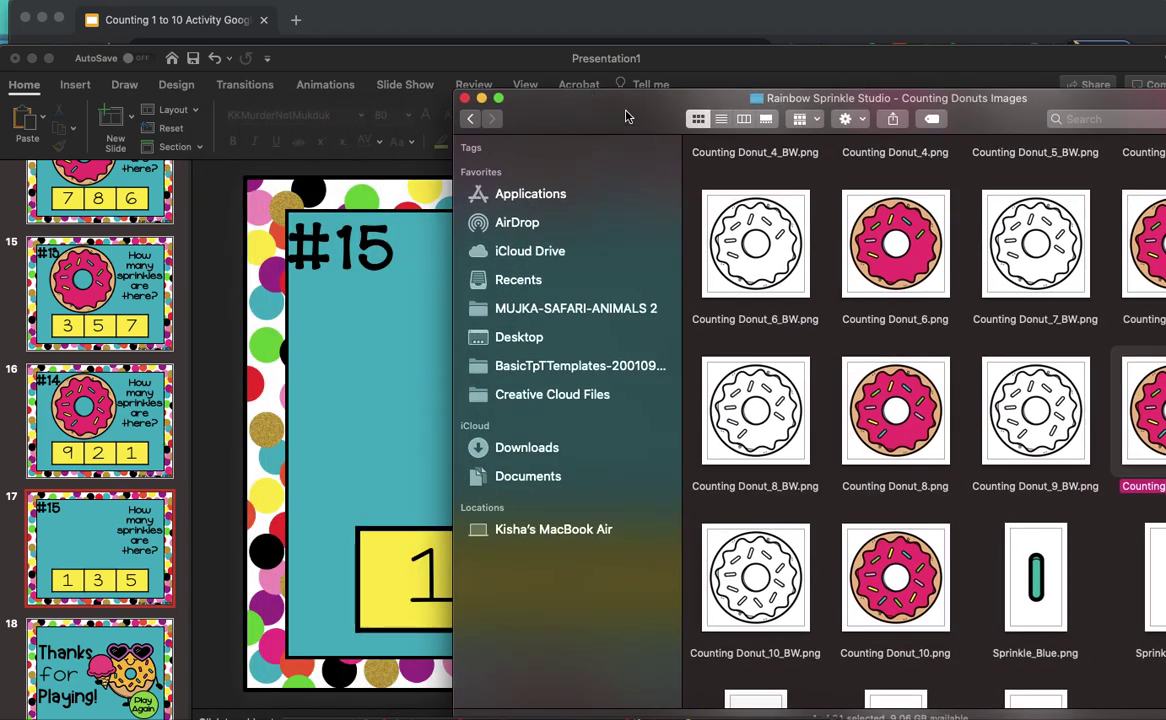
left_click_drag(636, 115, 541, 96)
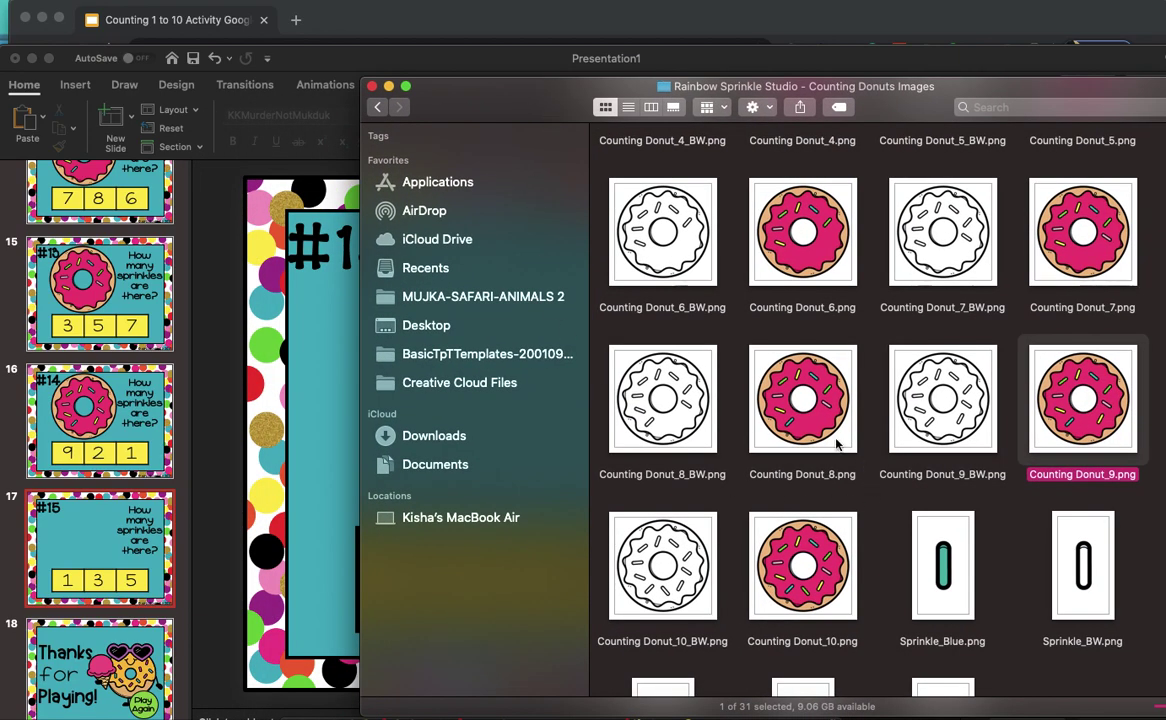
scroll(790, 387, "up", 1)
scroll(790, 387, "up", 10)
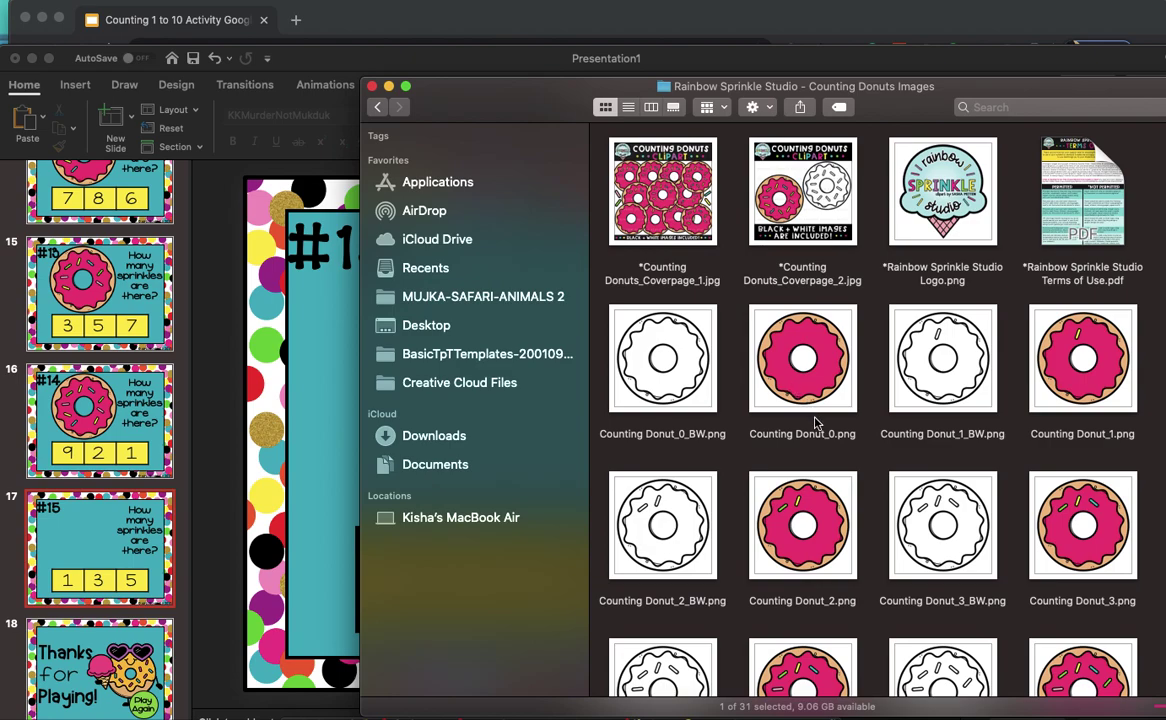
left_click_drag(1085, 383, 548, 150)
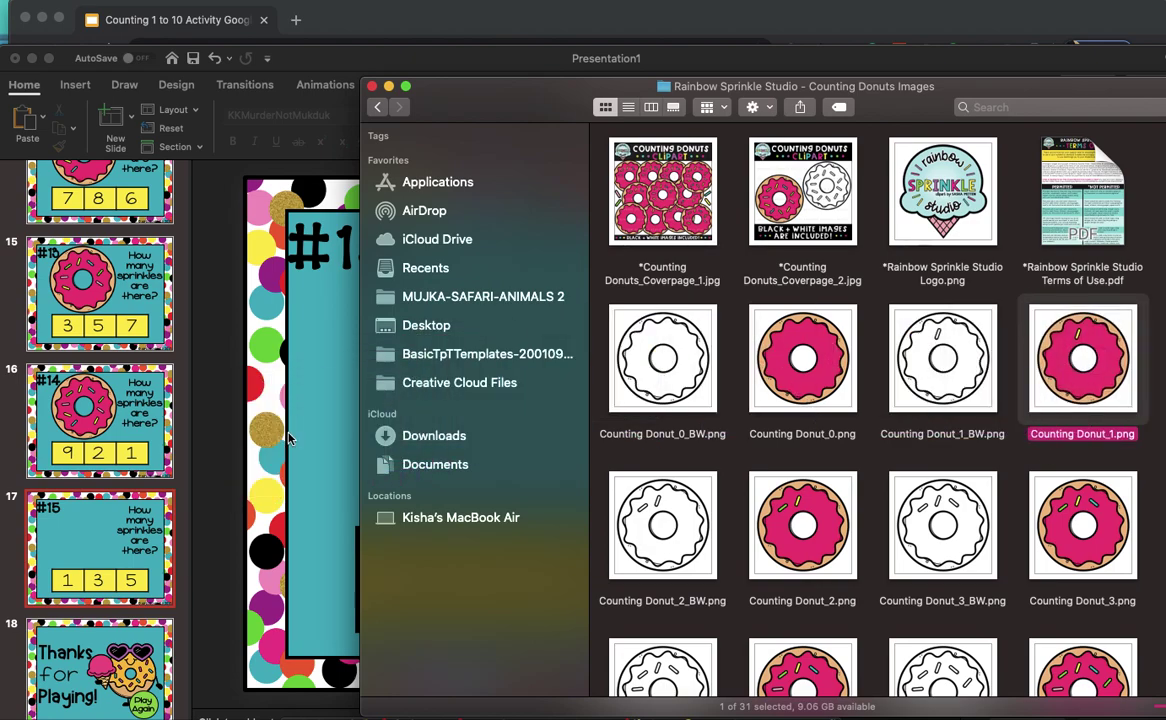
Move the new donut picture up and left and resize it to 5.53 inches
left_click(423, 65)
left_click_drag(538, 420, 484, 363)
left_click_drag(703, 198, 674, 232)
mouse_move(541, 357)
left_mouse_down()
mouse_move(521, 338)
mouse_move(534, 336)
left_mouse_up()
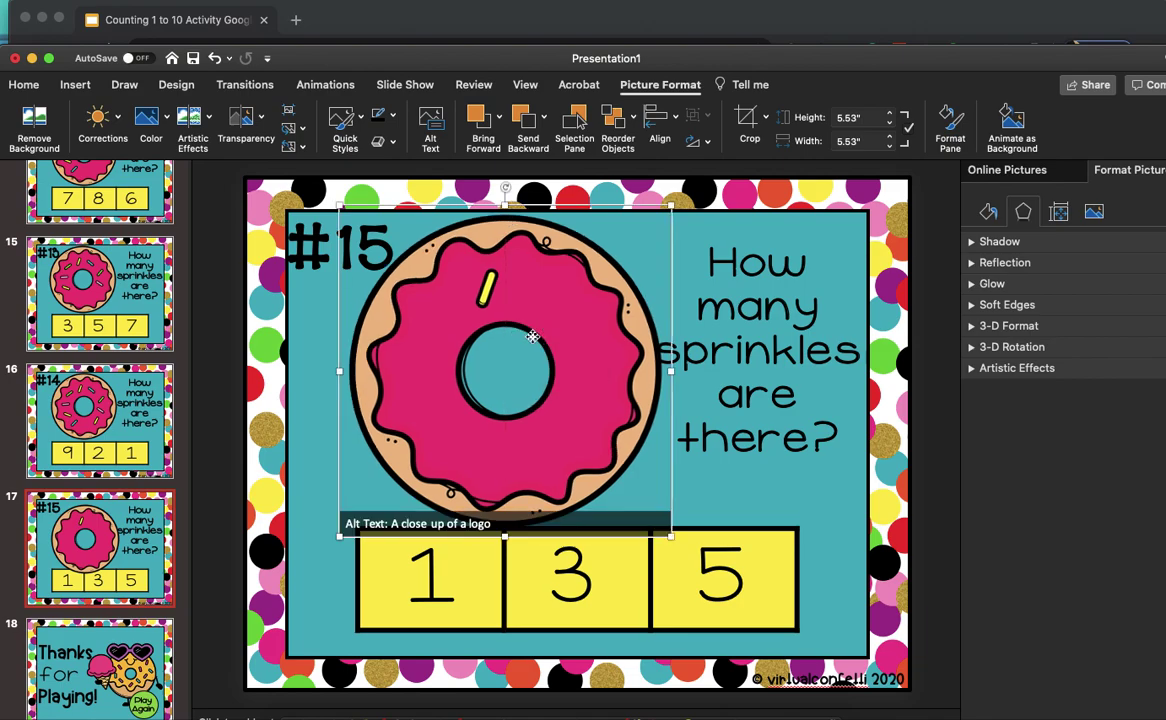
Resize the one-sprinkle donut to 5.27 inches, reposition it beside the question, and deselect it
left_click_drag(672, 207, 663, 216)
left_click_drag(530, 240, 521, 296)
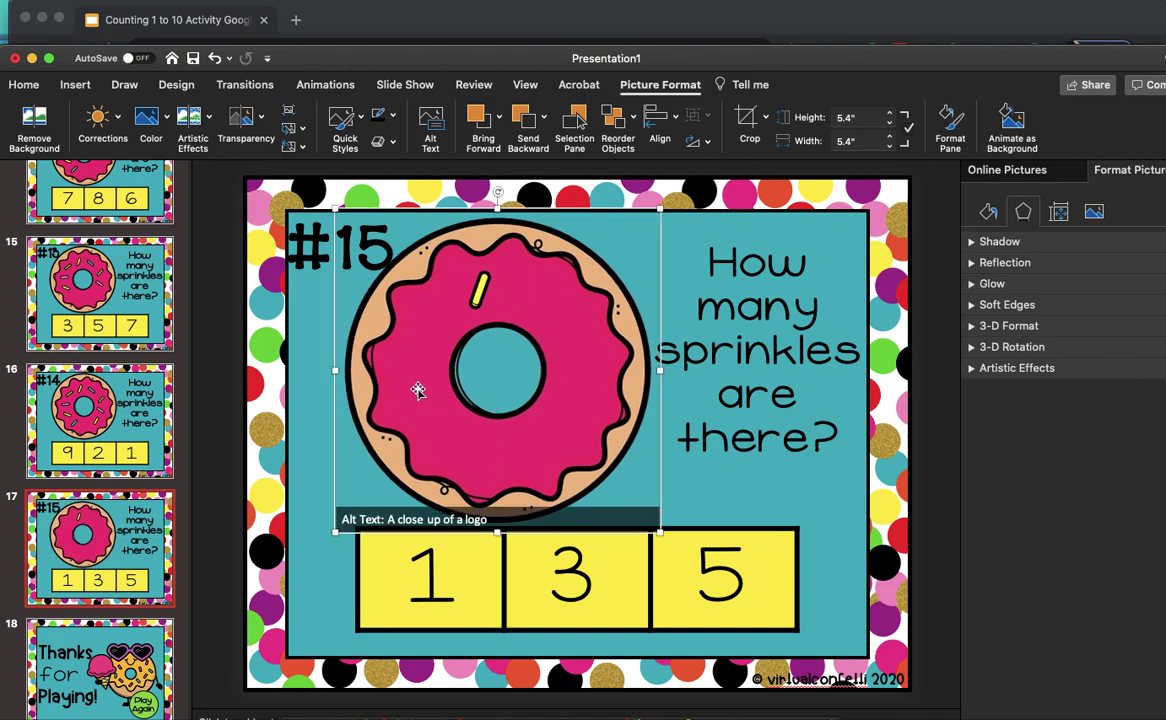
left_click_drag(335, 209, 343, 214)
left_click_drag(463, 341, 462, 346)
left_click(310, 400)
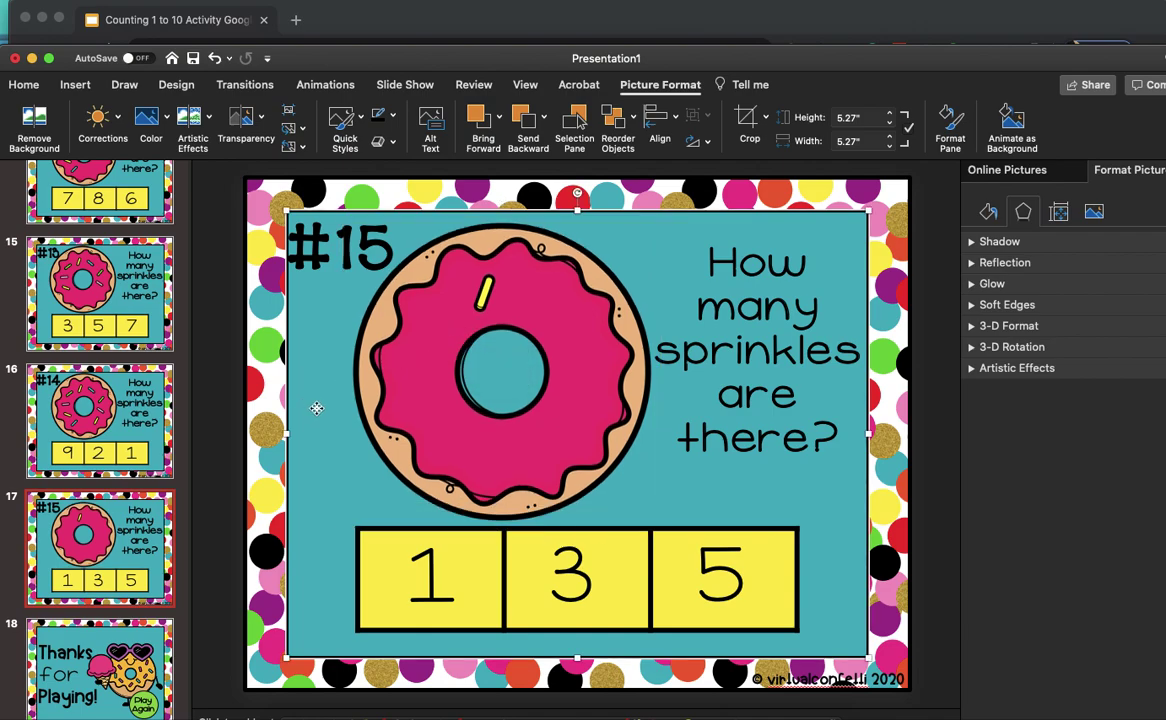
left_click(937, 530)
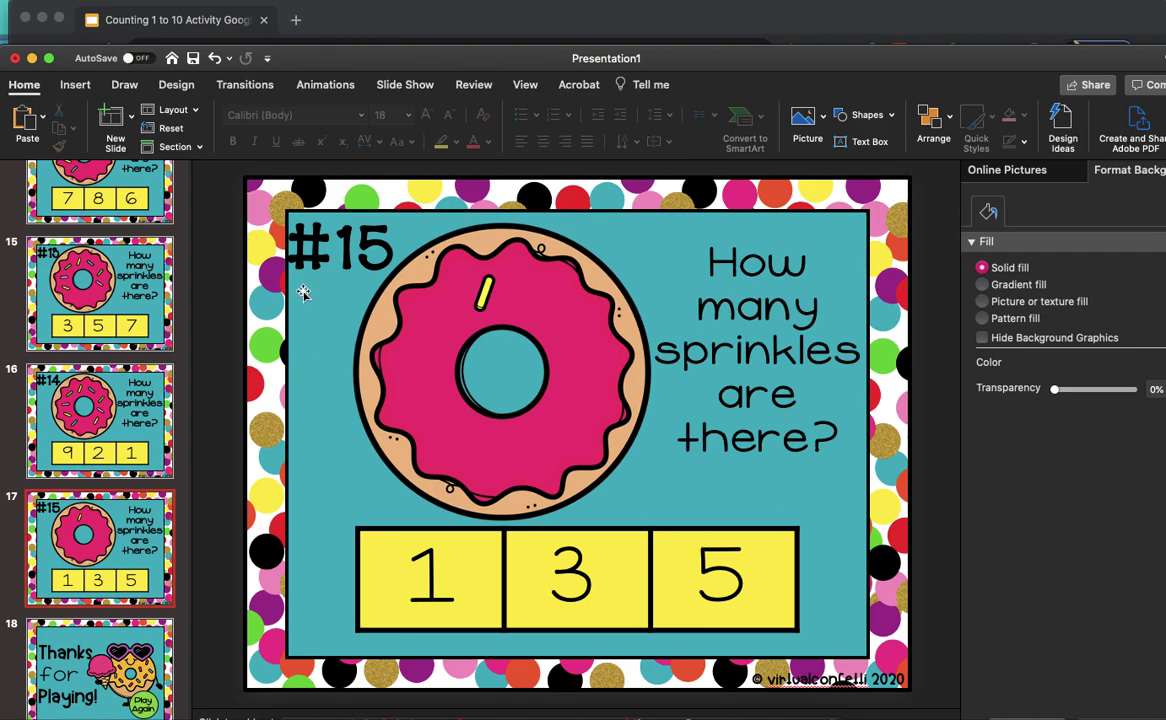
Export only the current slide as a PNG named 'Slide 135'
left_click(89, 1)
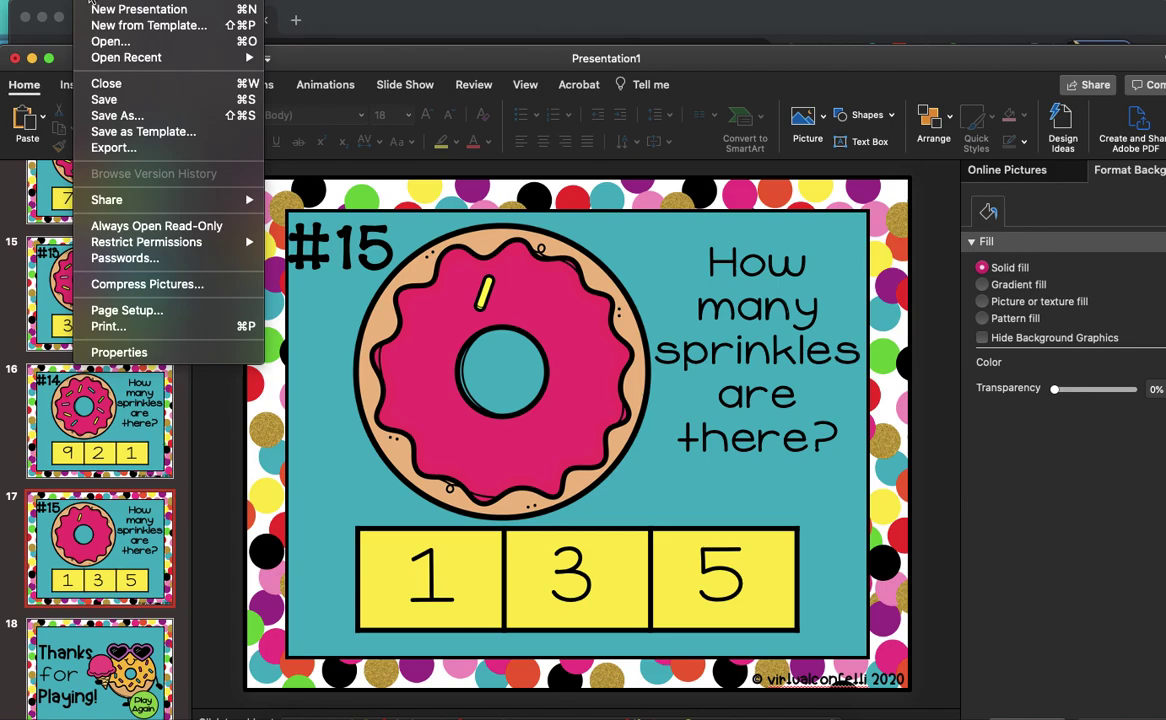
left_click(110, 148)
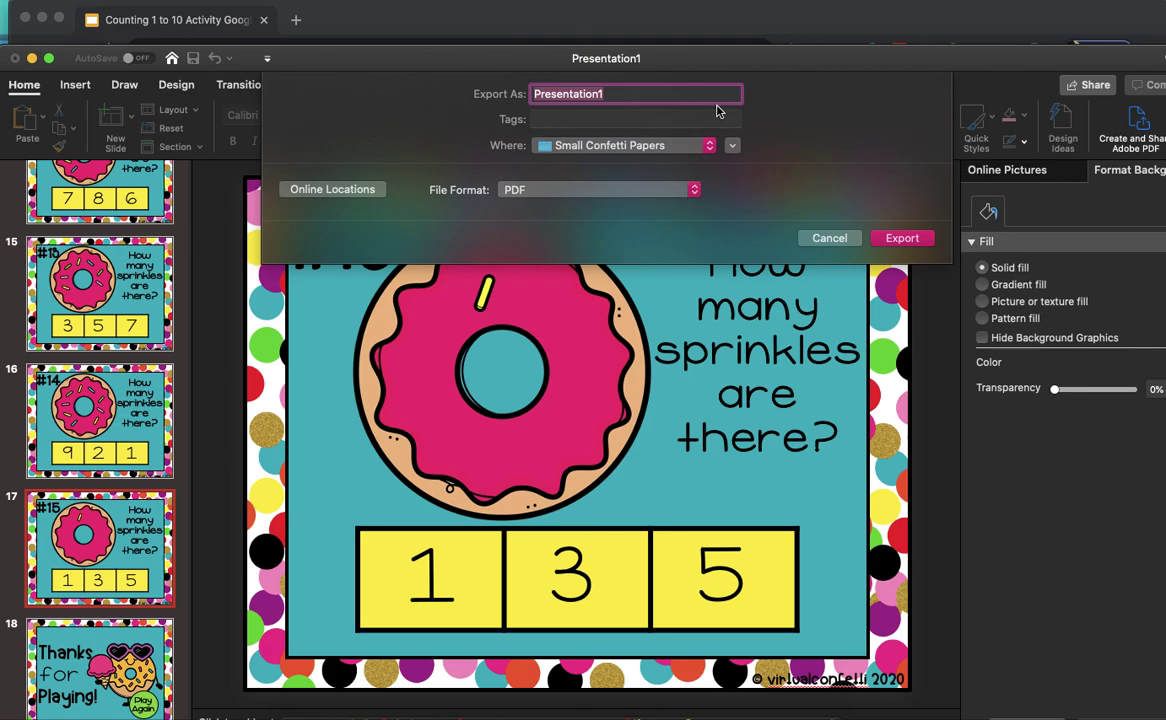
type("Slide")
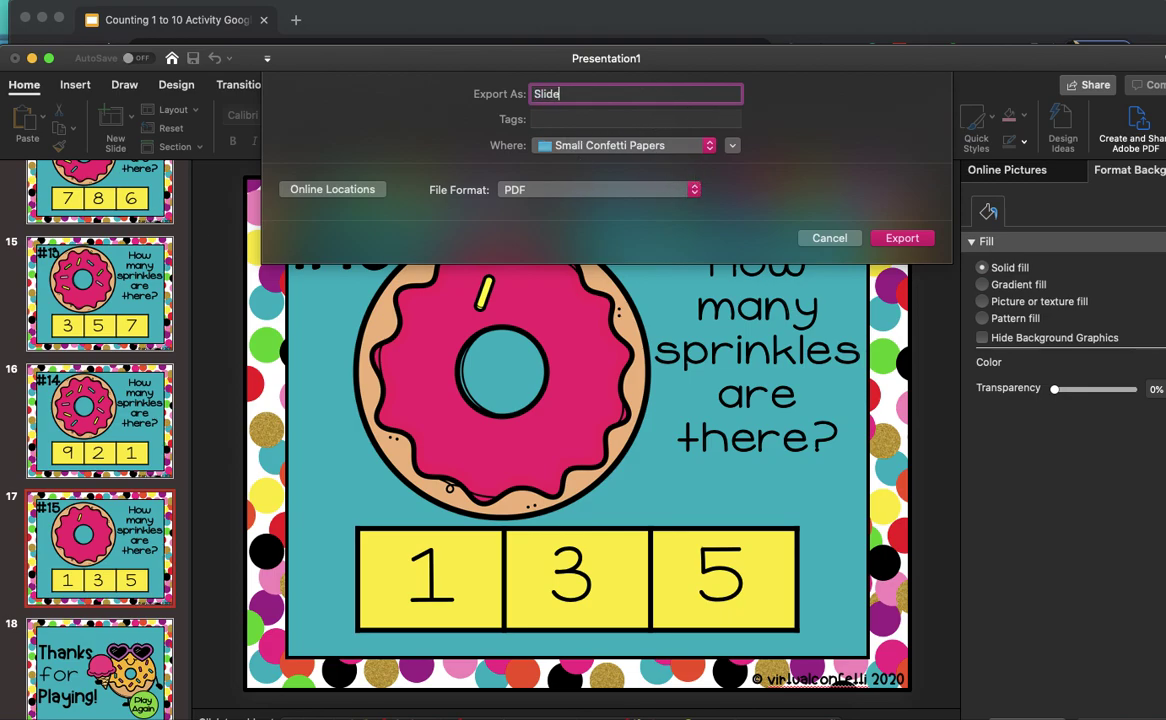
type(" 135")
left_click(693, 191)
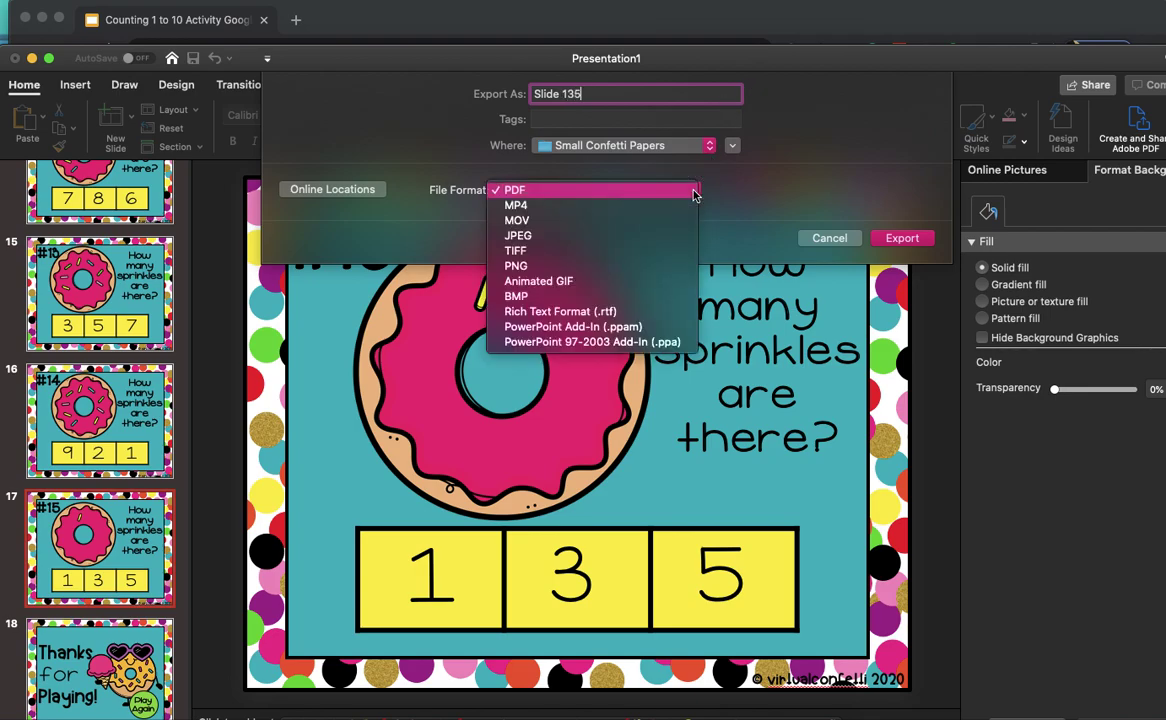
left_click(636, 266)
left_click(505, 242)
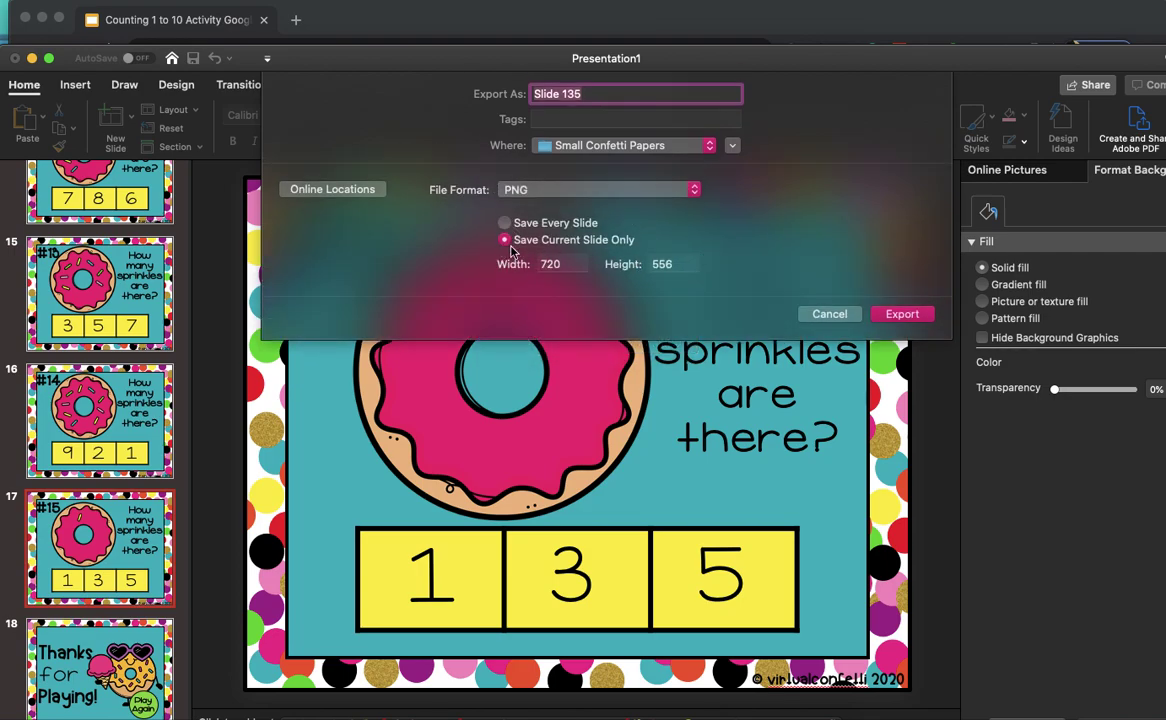
left_click(902, 314)
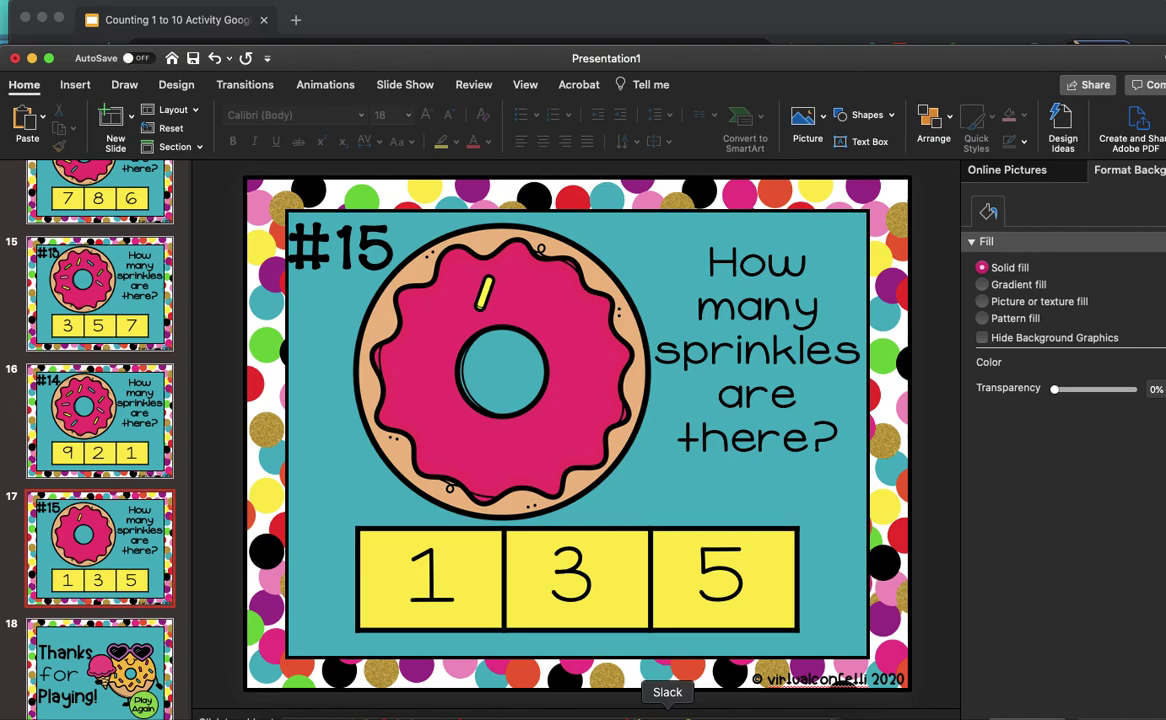
In Chrome, insert a new slide after slide 58, the #14 check-mark slide
left_click(652, 716)
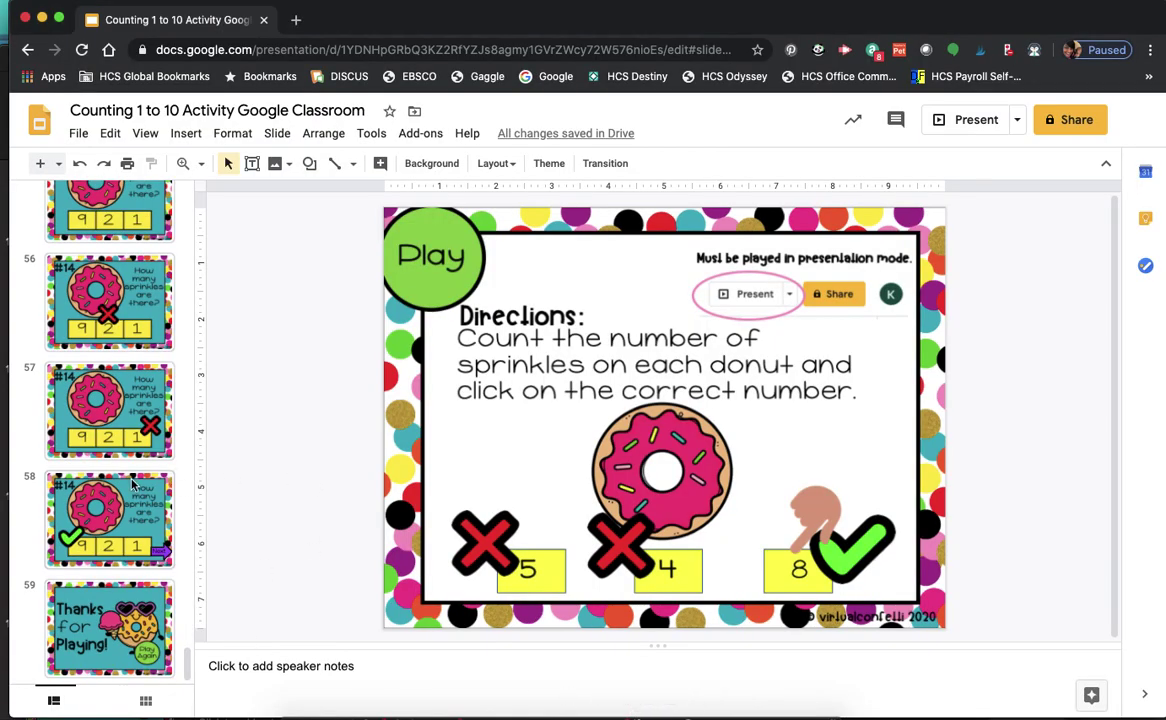
left_click(115, 545)
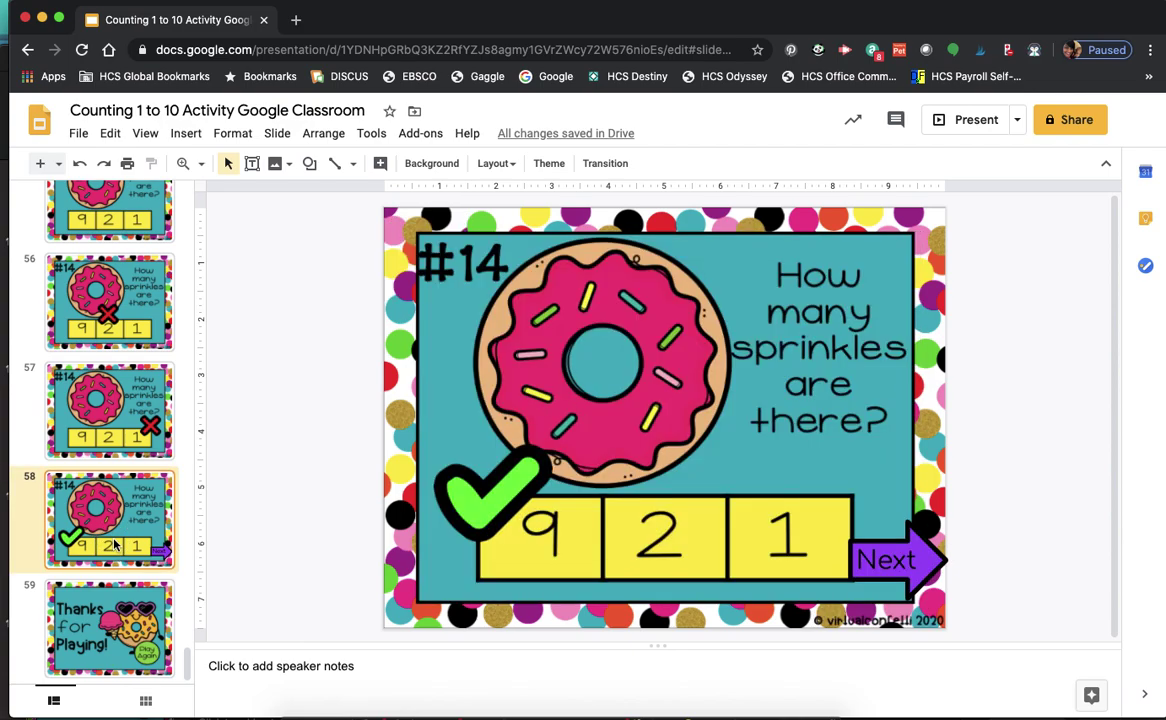
right_click(115, 544)
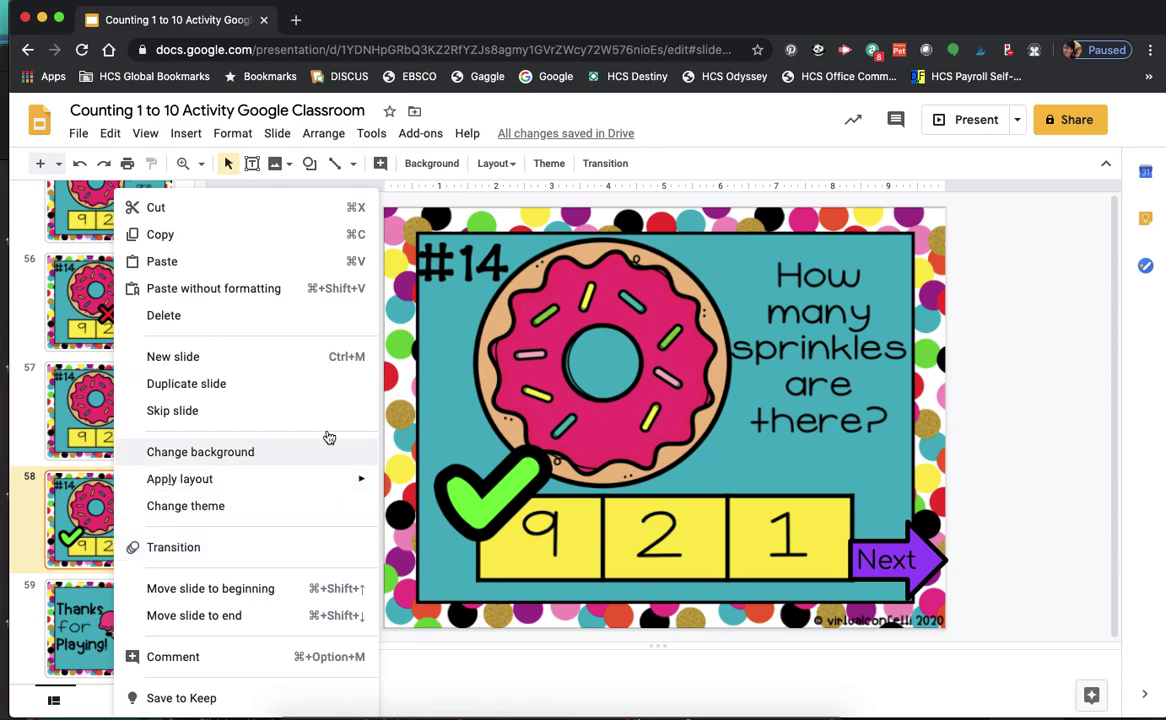
left_click(199, 366)
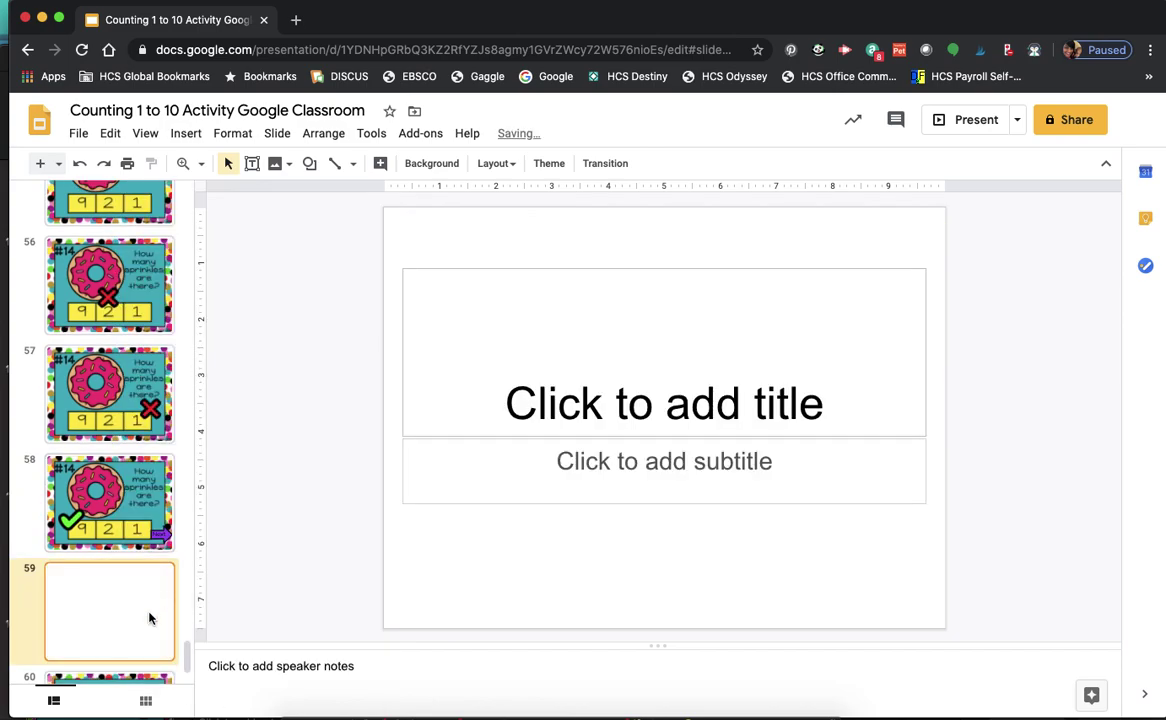
Delete the title and subtitle placeholders from the new slide 59
left_click(520, 267)
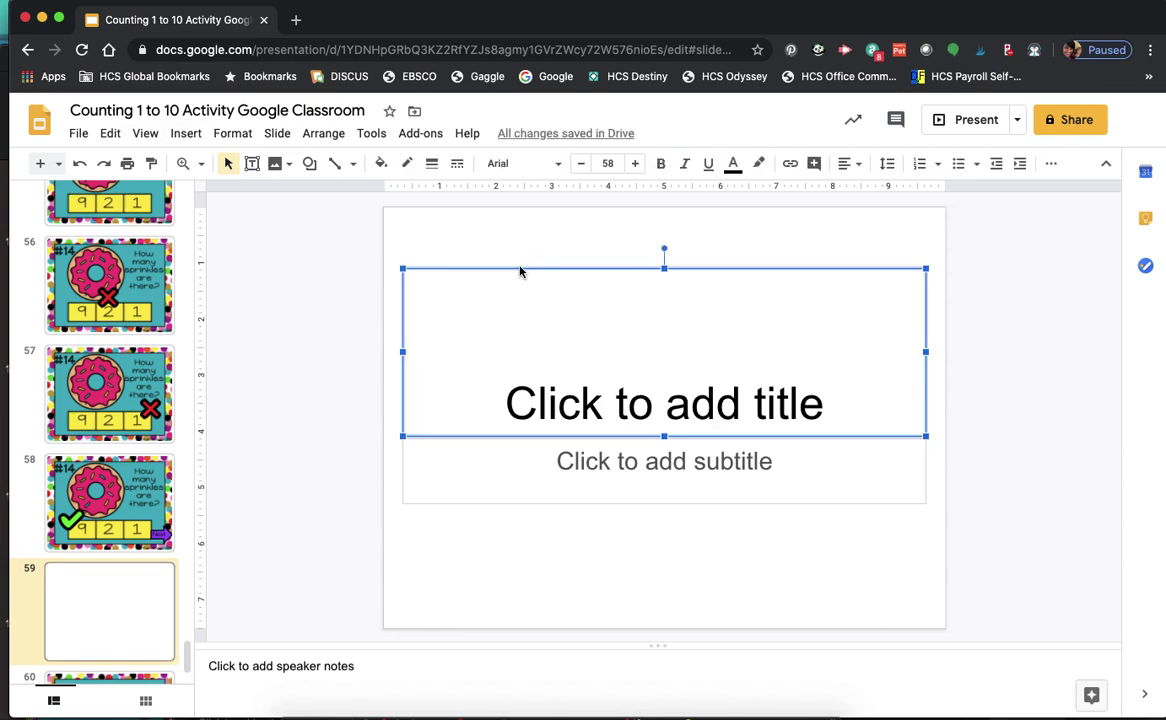
key("Delete")
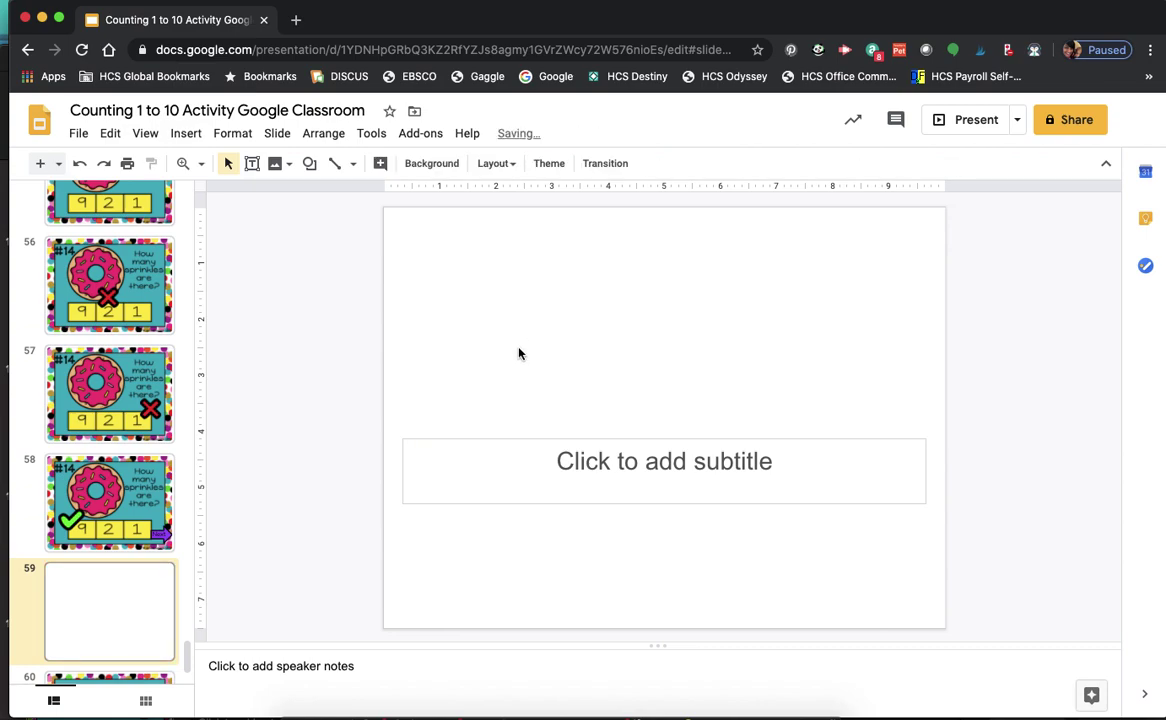
left_click(513, 437)
key("Delete")
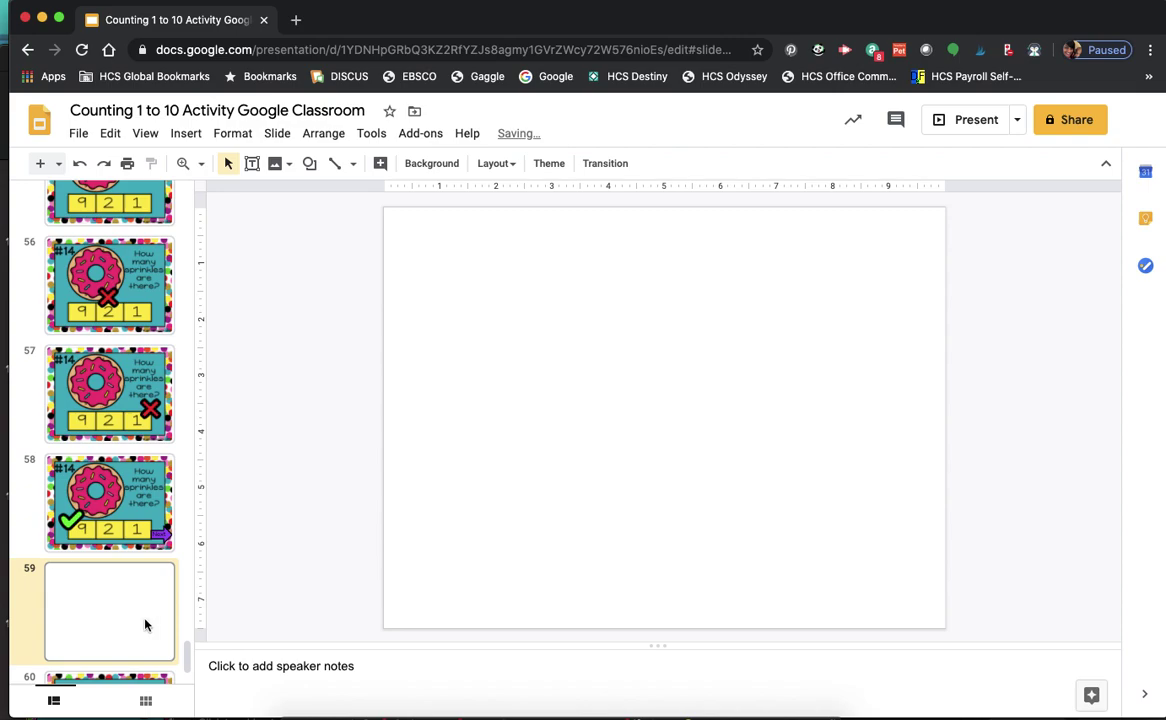
Set slide 59's background image to the uploaded Slide 135.png
left_click(433, 166)
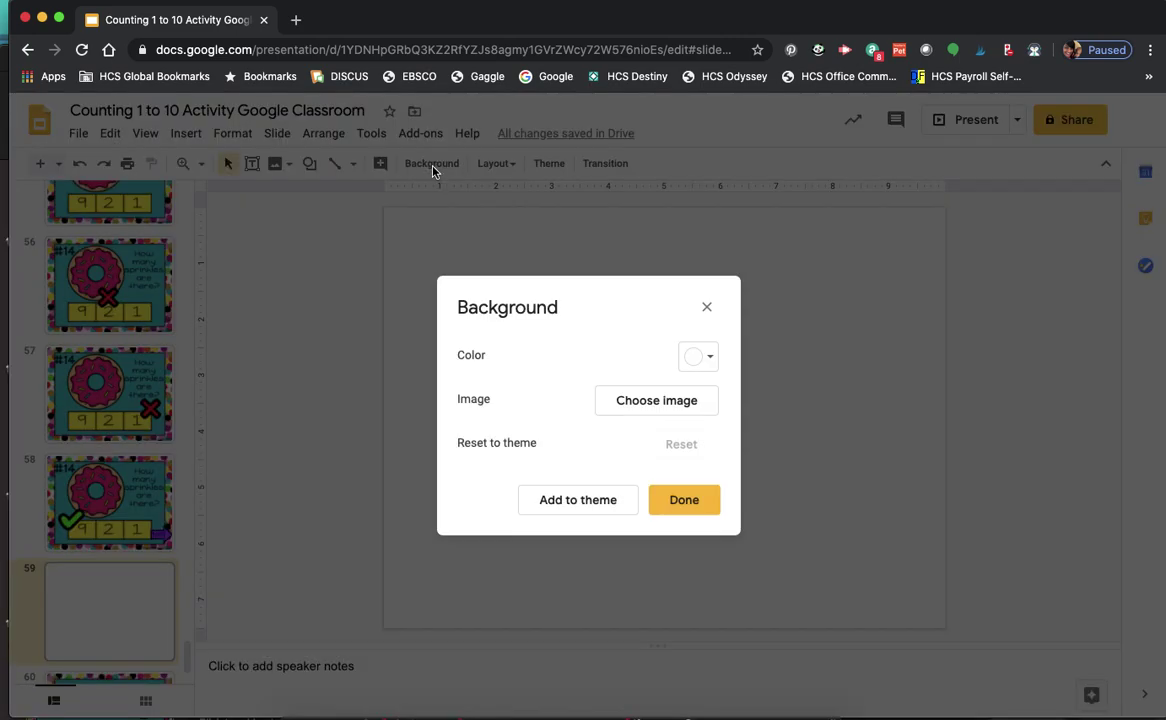
left_click(659, 402)
left_click(597, 528)
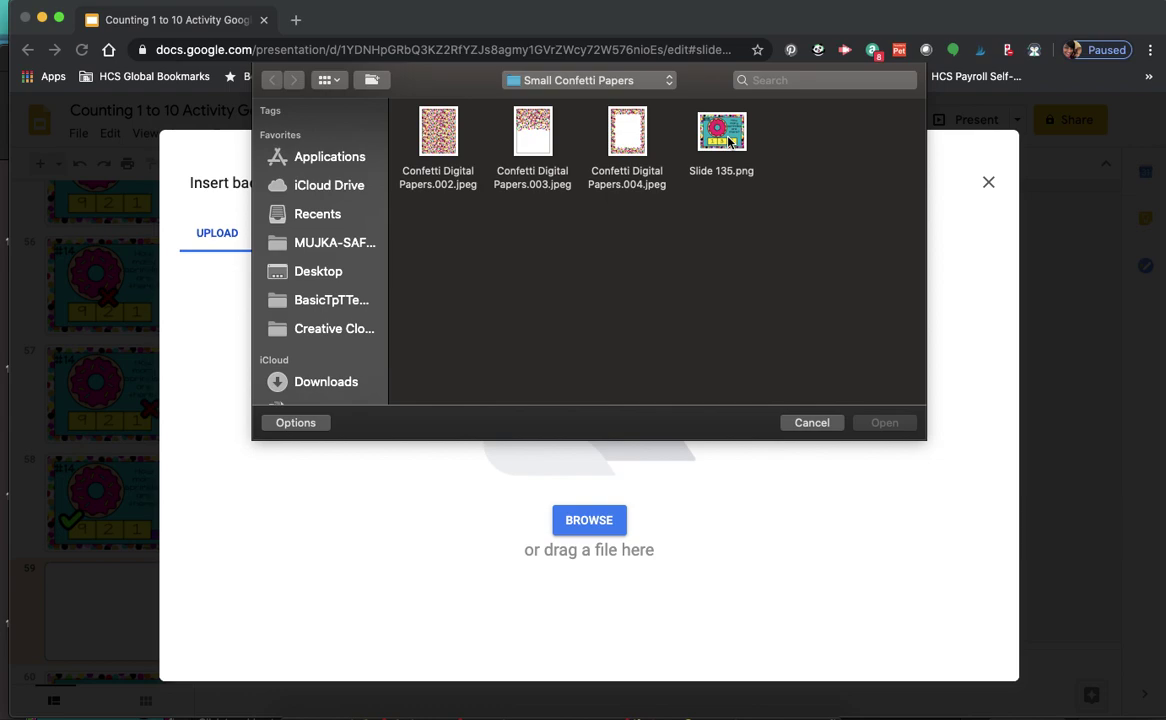
double_click(728, 142)
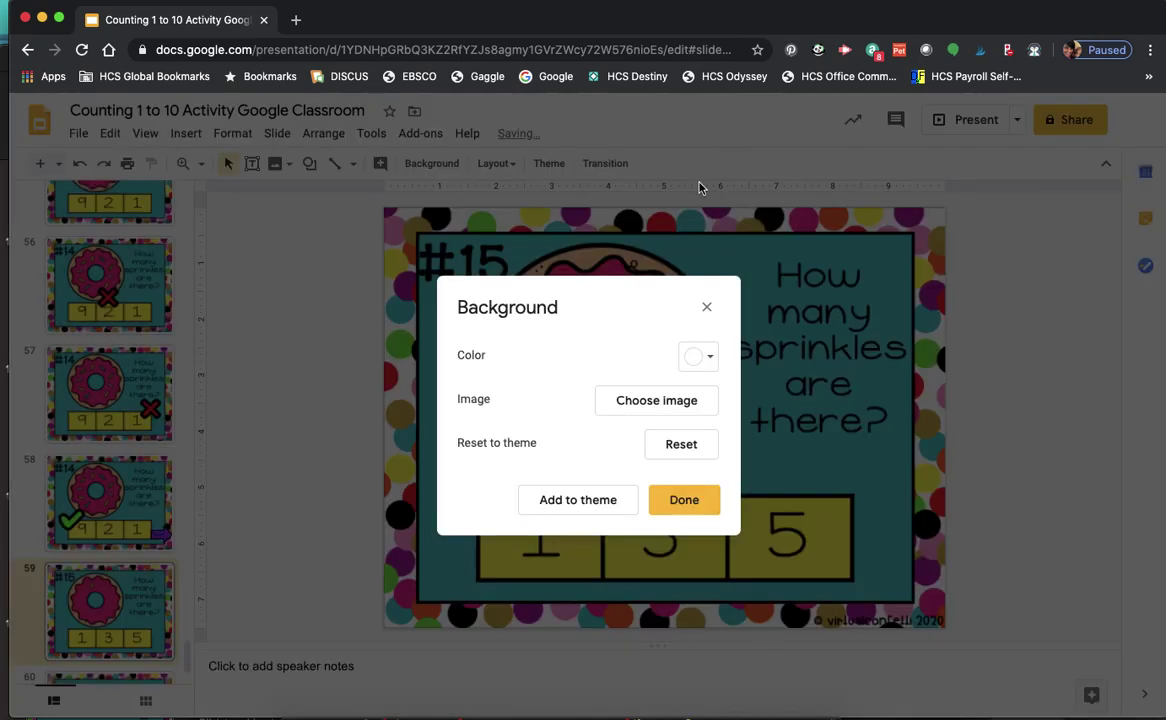
left_click(686, 505)
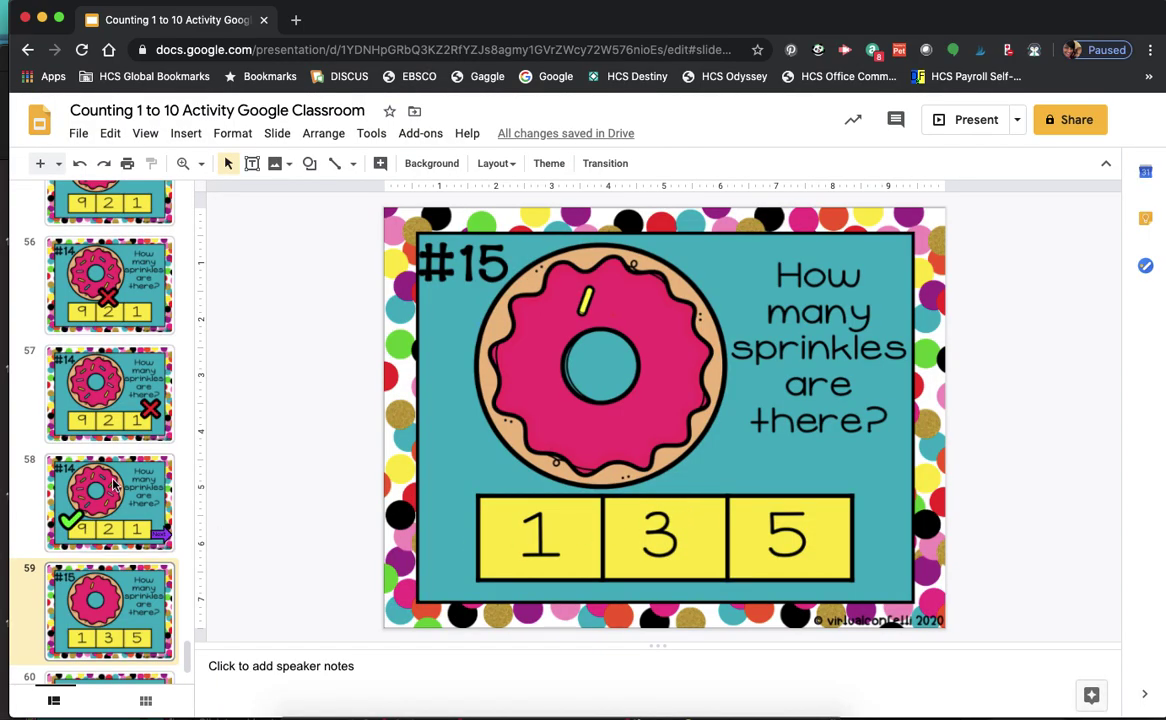
Duplicate slide 59 to create slide 60
scroll(115, 490, "down", 2)
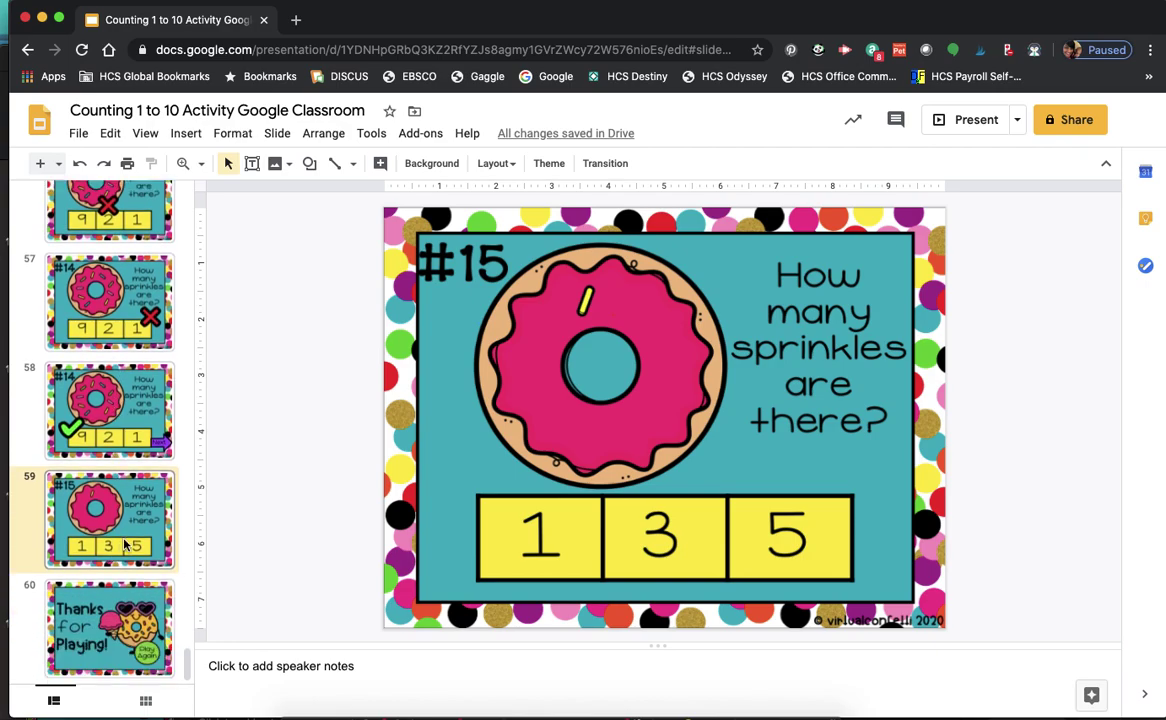
right_click(80, 486)
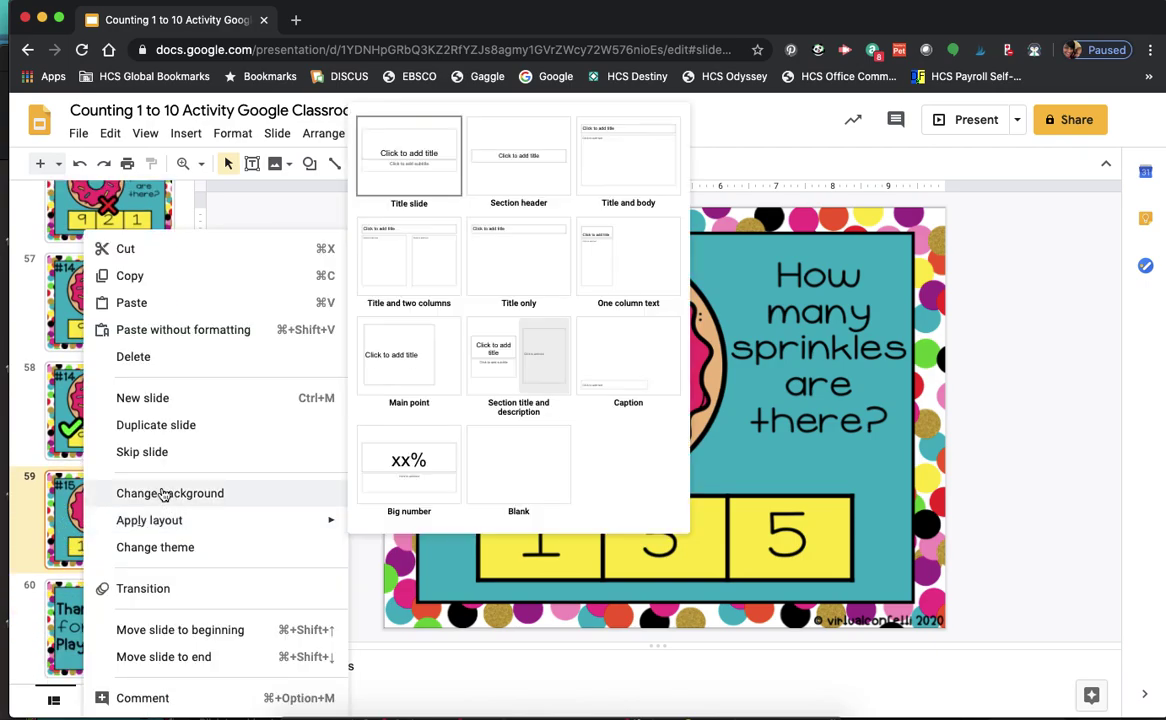
left_click(110, 425)
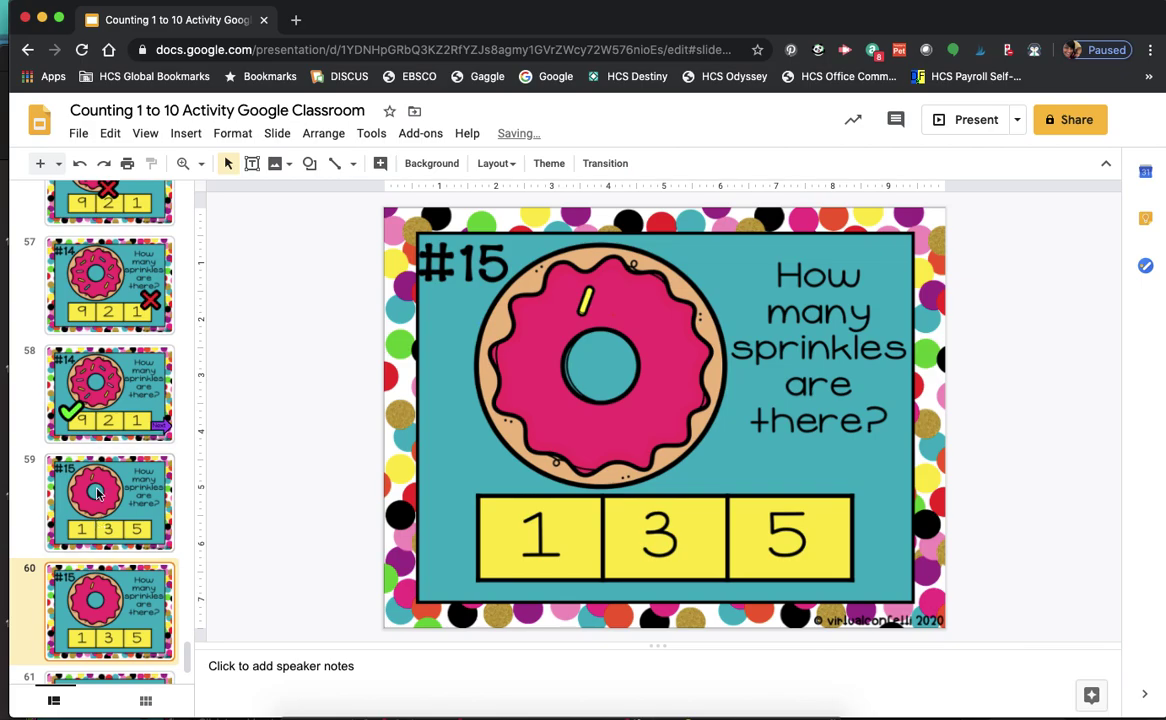
Duplicate the #15 slide twice more to make four copies, slides 59–62
left_click(90, 462)
right_click(90, 462)
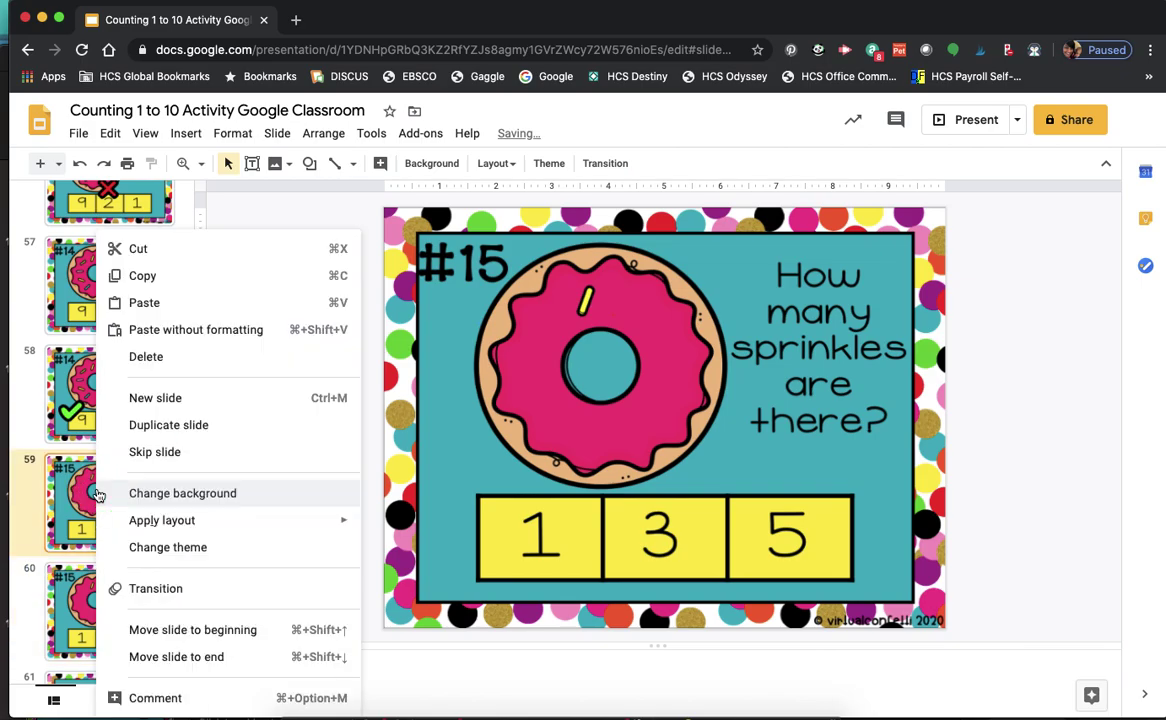
left_click(158, 438)
right_click(72, 470)
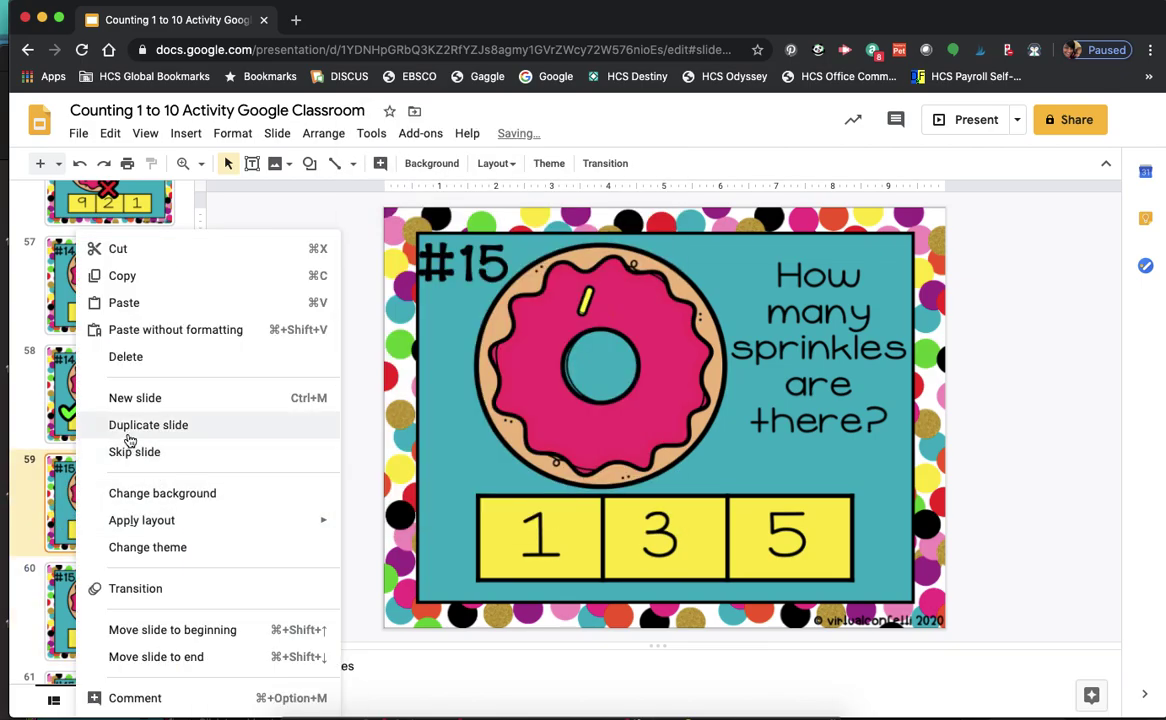
left_click(128, 427)
Return to slide 58, the #14 check-mark slide
scroll(105, 518, "down", 3)
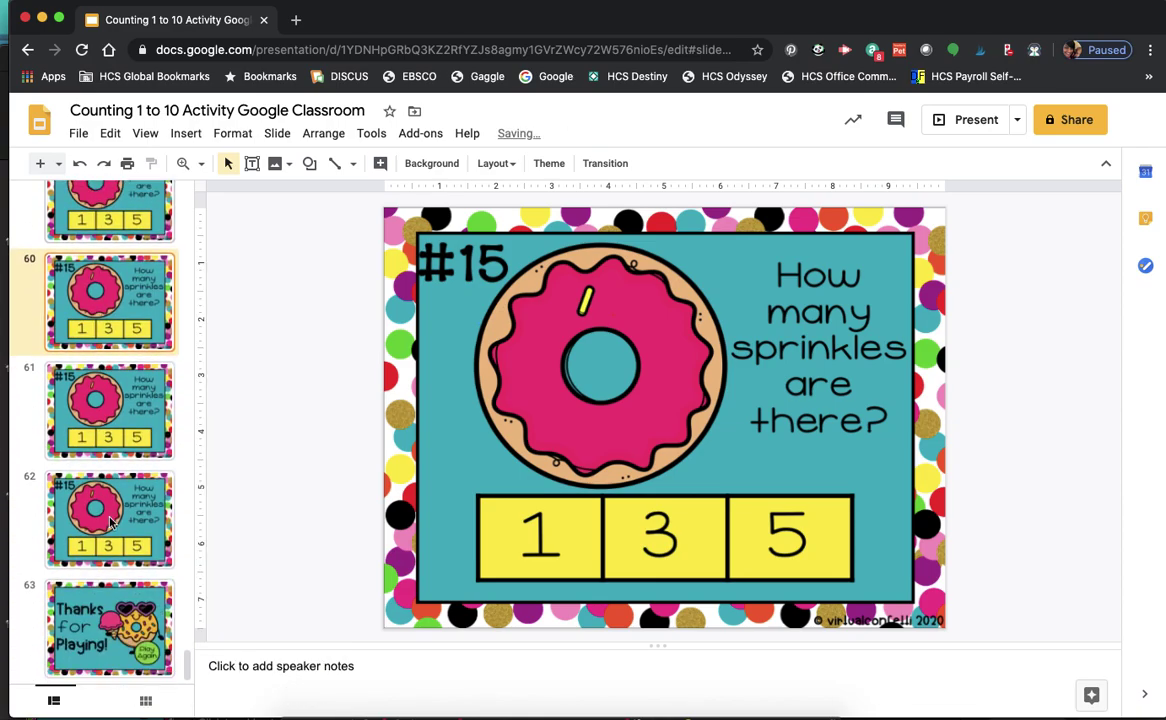
scroll(102, 404, "up", 2)
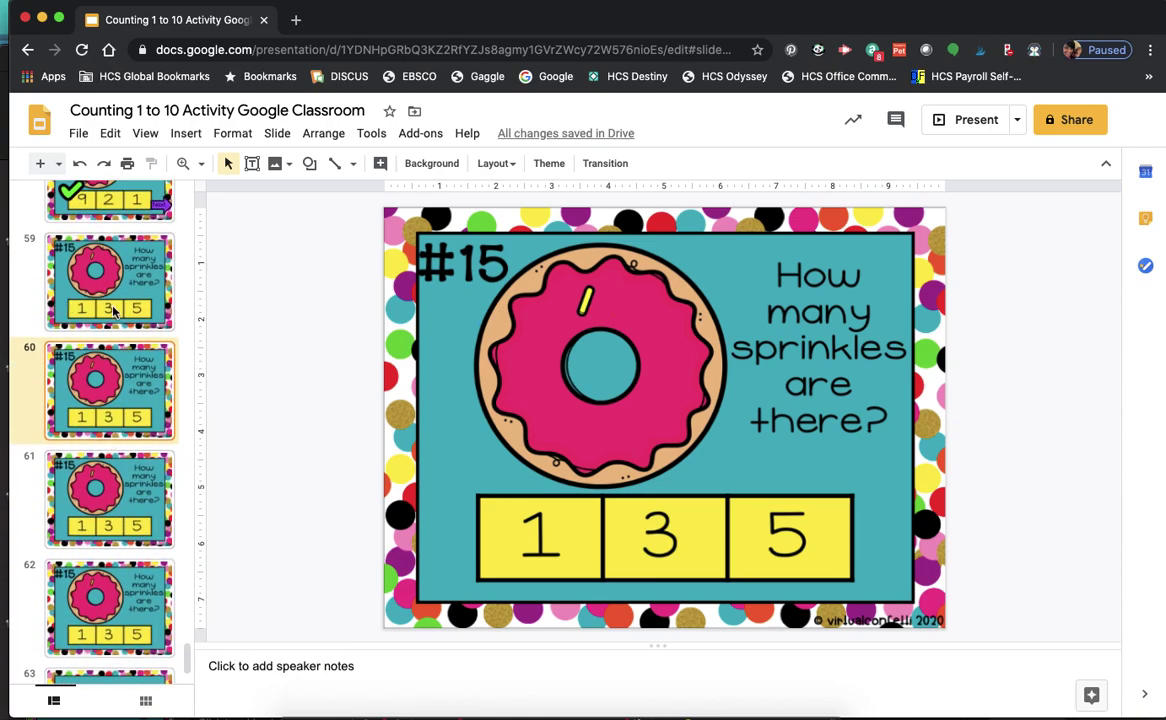
scroll(113, 600, "down", 1)
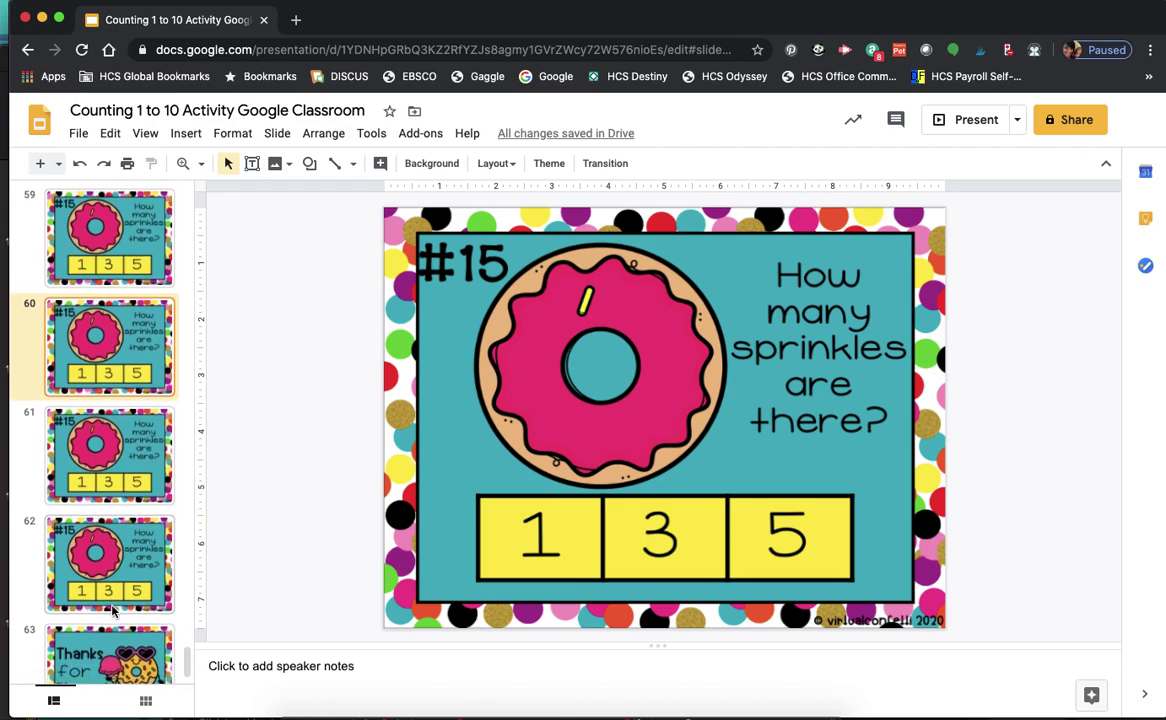
scroll(113, 612, "down", 1)
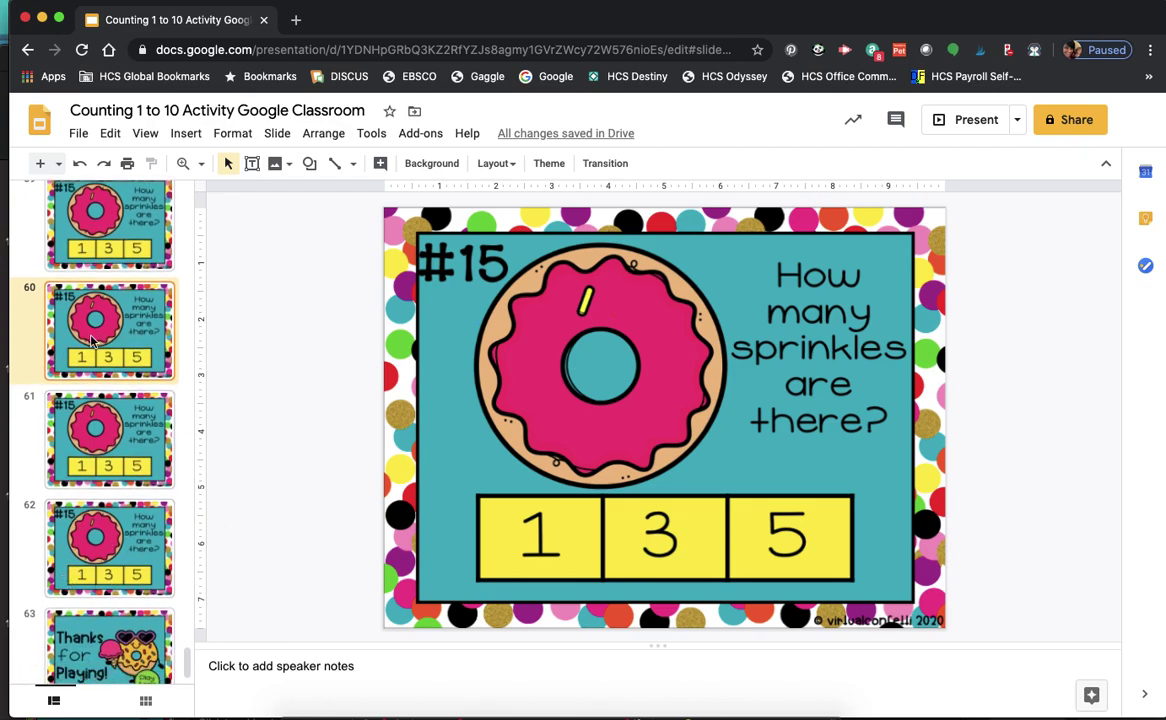
scroll(137, 340, "up", 4)
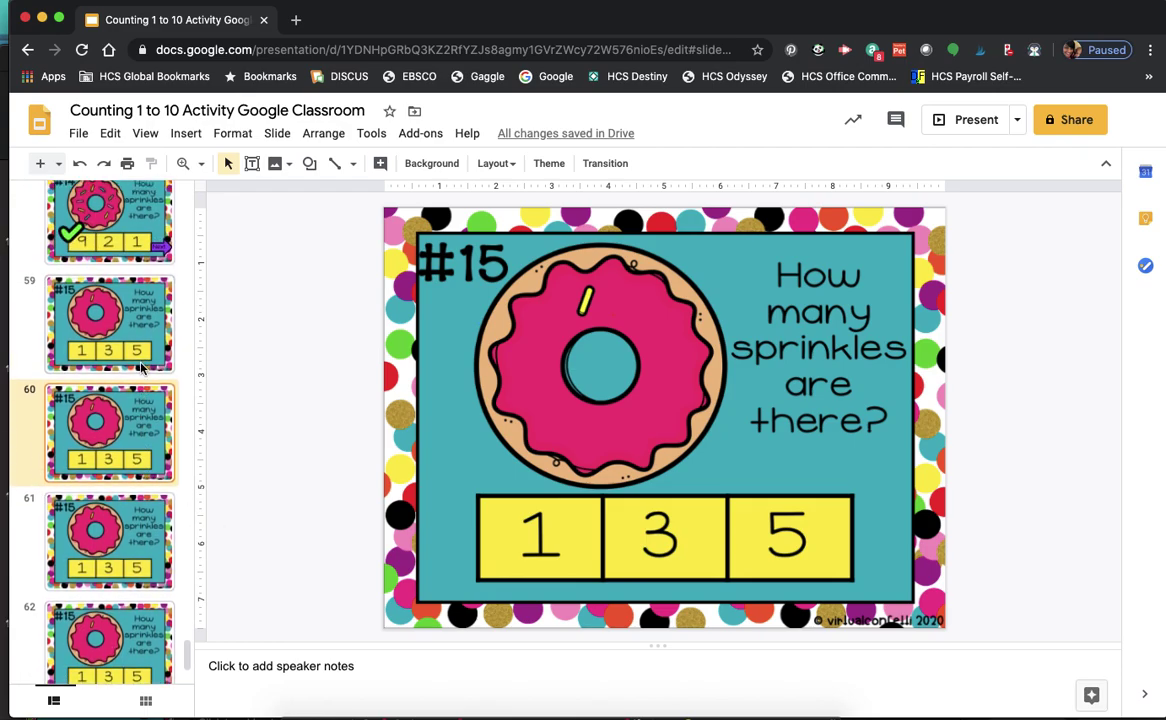
left_click(126, 314)
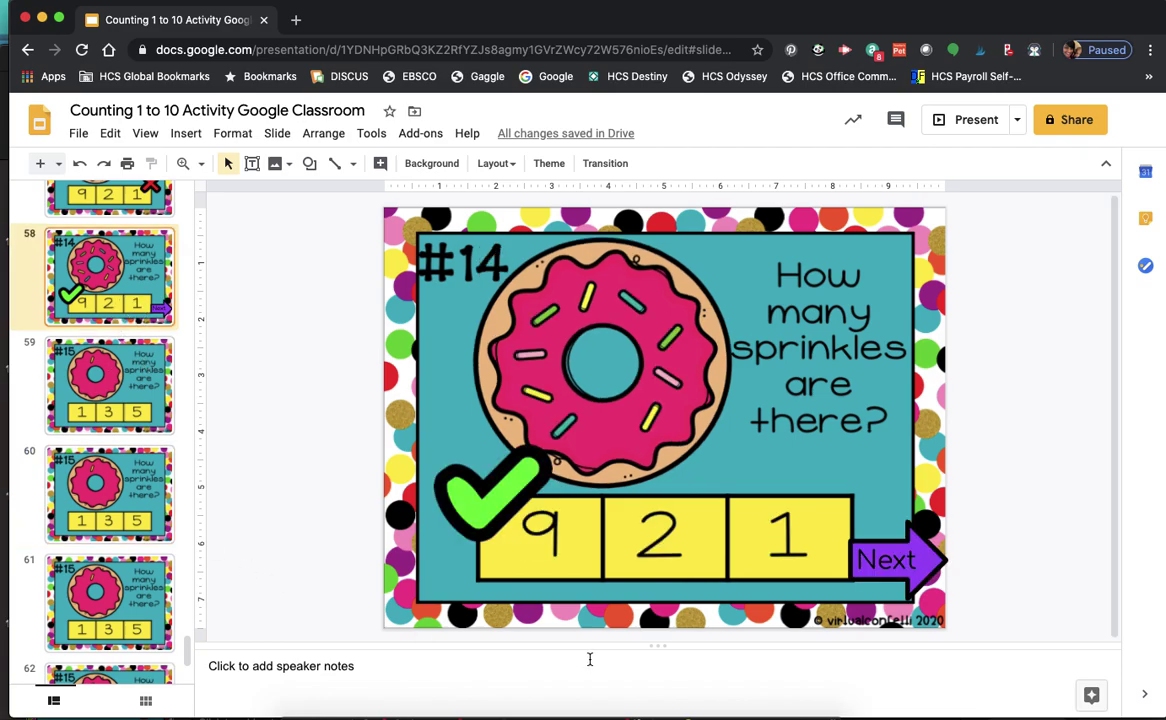
Change the Next arrow's link from Slide 63 to Slide 59
left_click(895, 582)
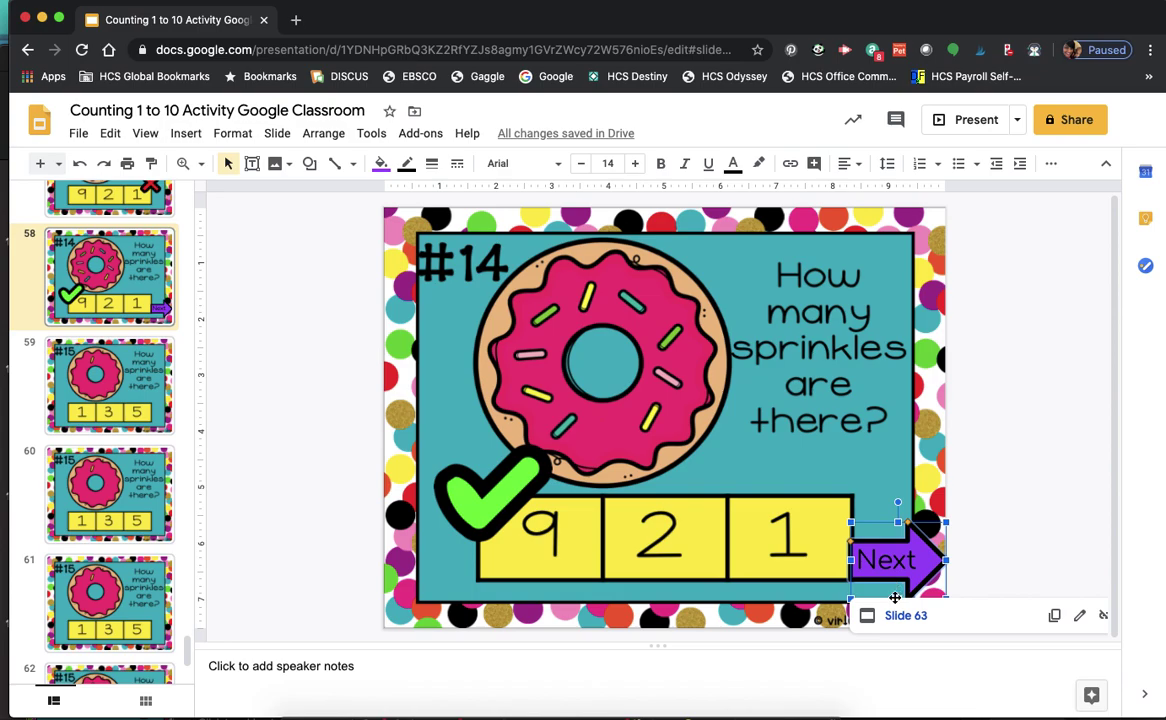
left_click(1079, 615)
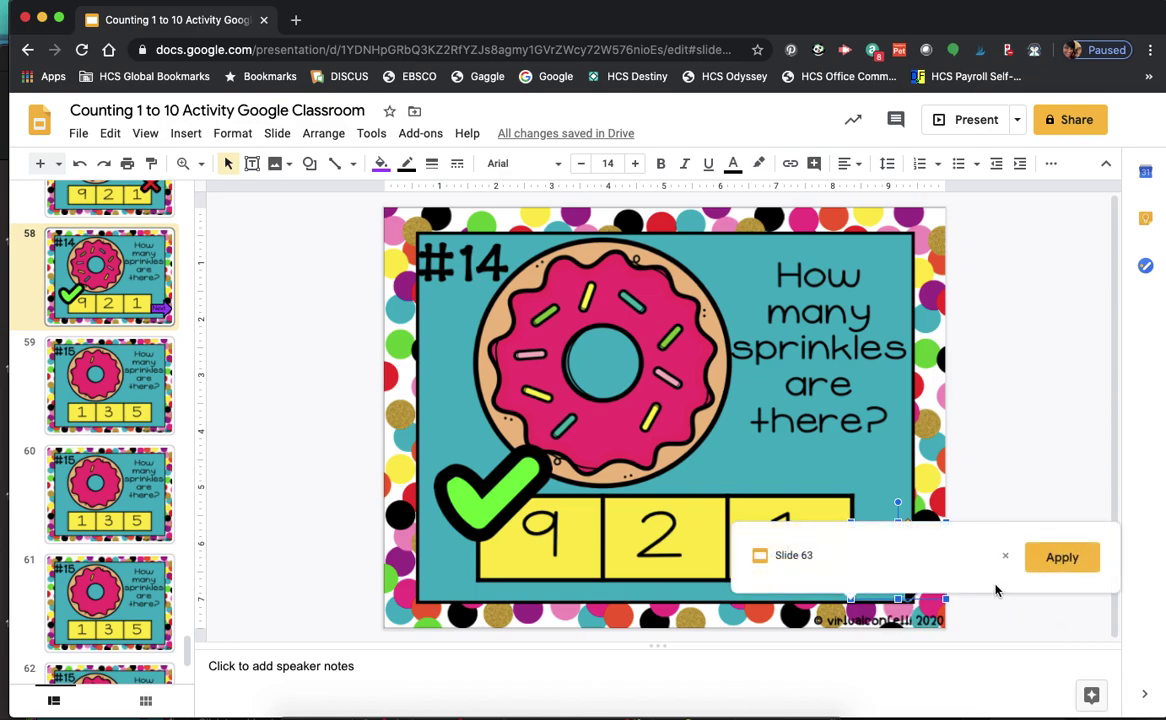
left_click(1005, 555)
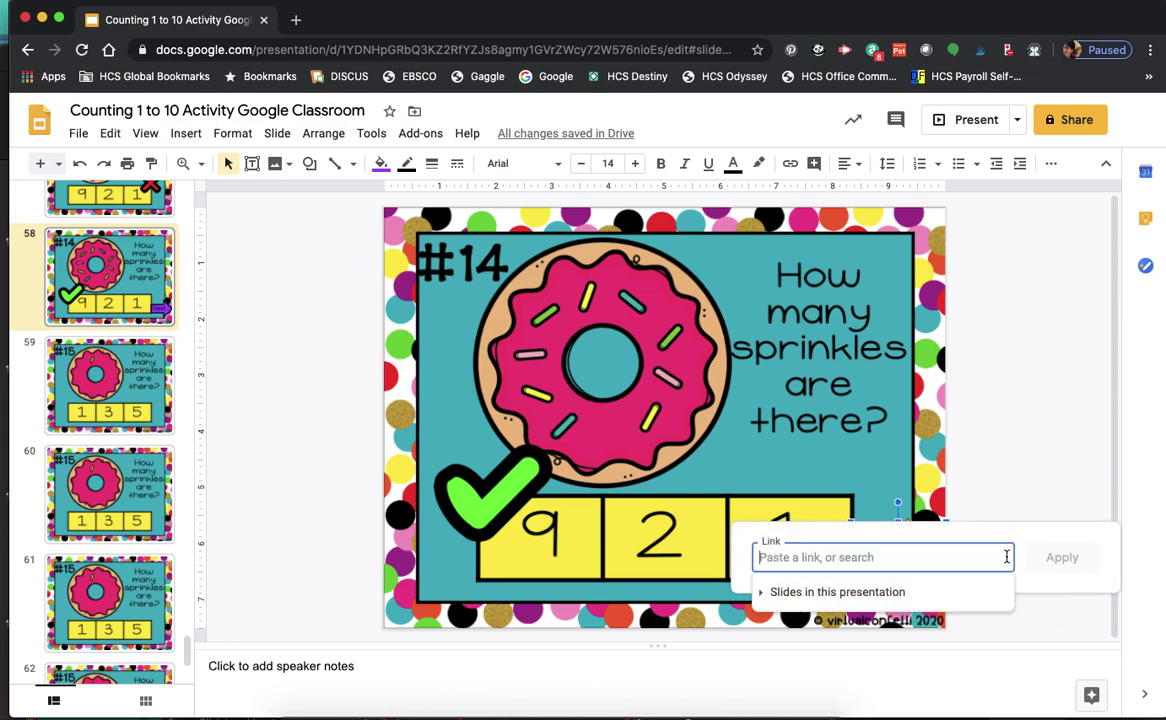
left_click(884, 594)
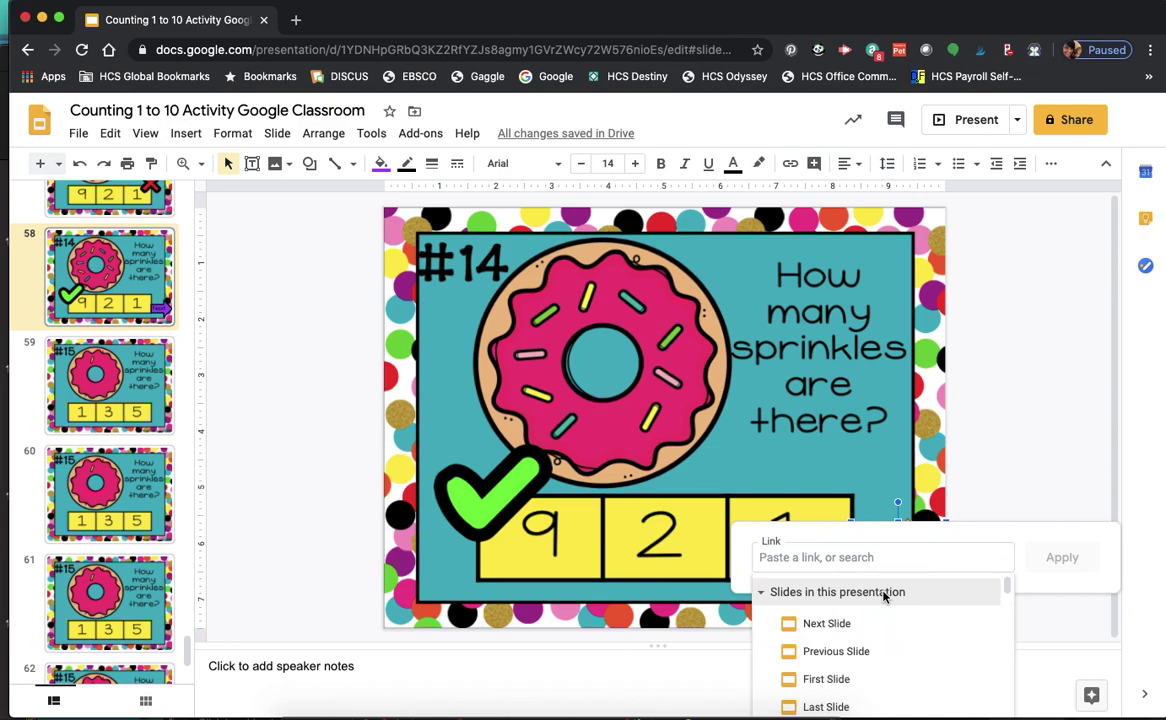
scroll(884, 600, "down", 20)
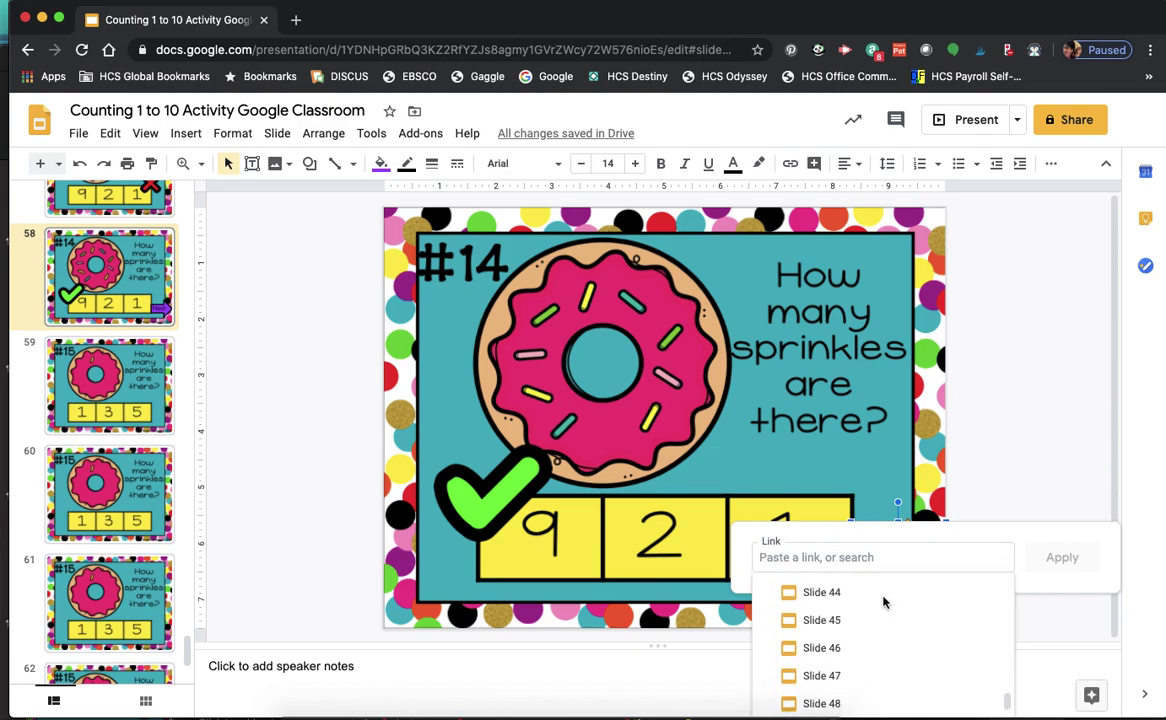
left_click(882, 616)
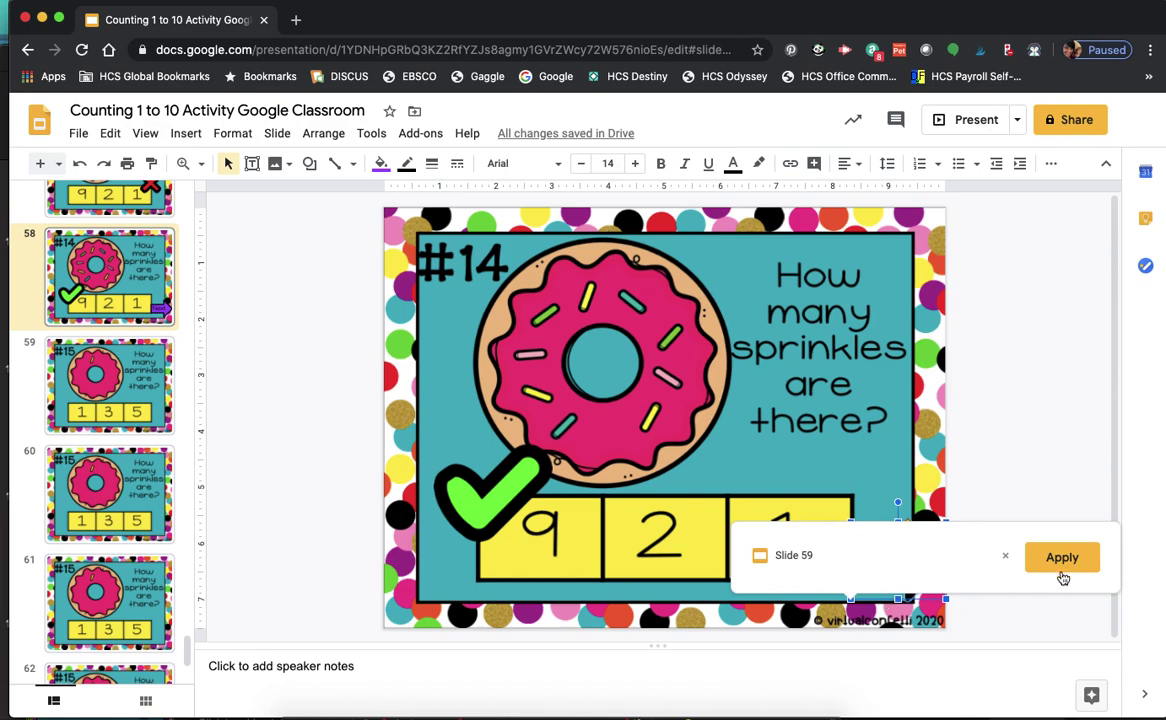
left_click(1064, 571)
left_click(1033, 510)
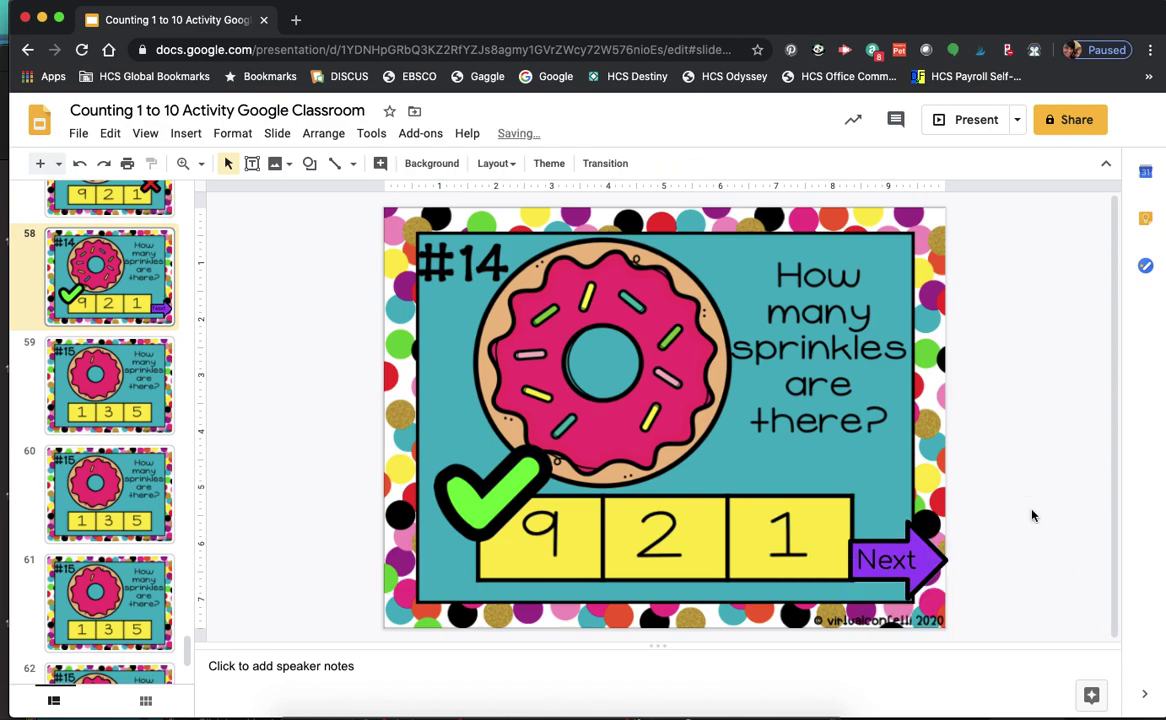
Open slide 59, the first #15 copy
scroll(143, 398, "down", 1)
scroll(143, 398, "down", 2)
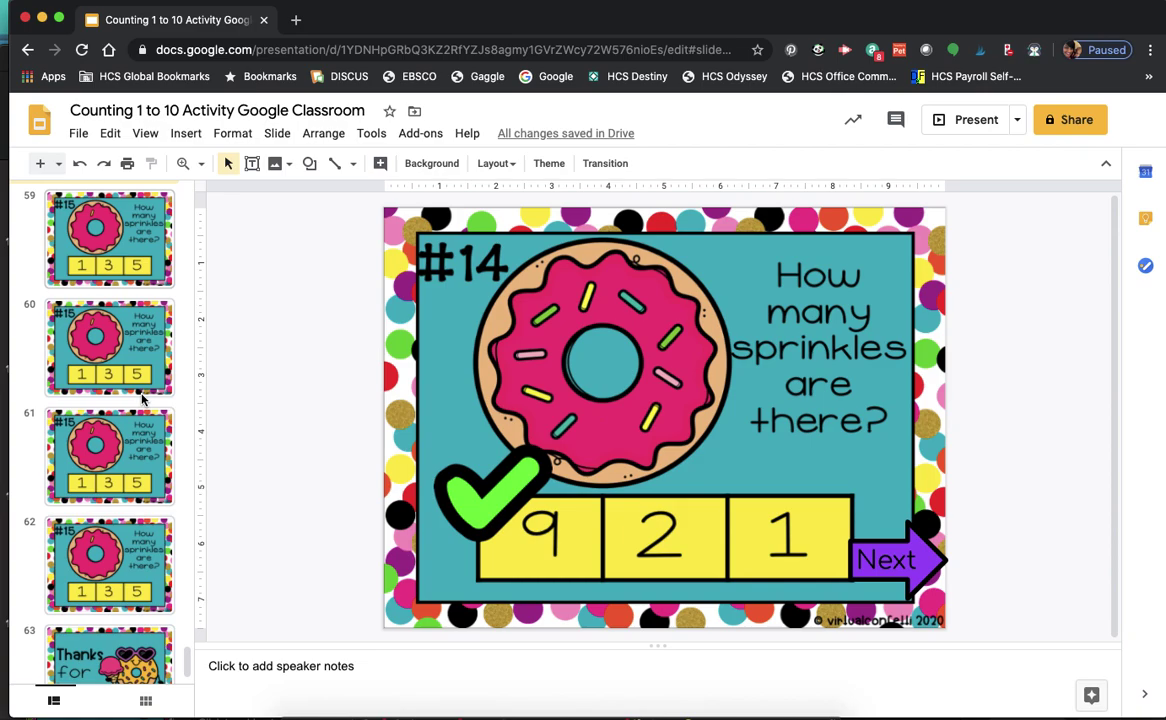
left_click(92, 230)
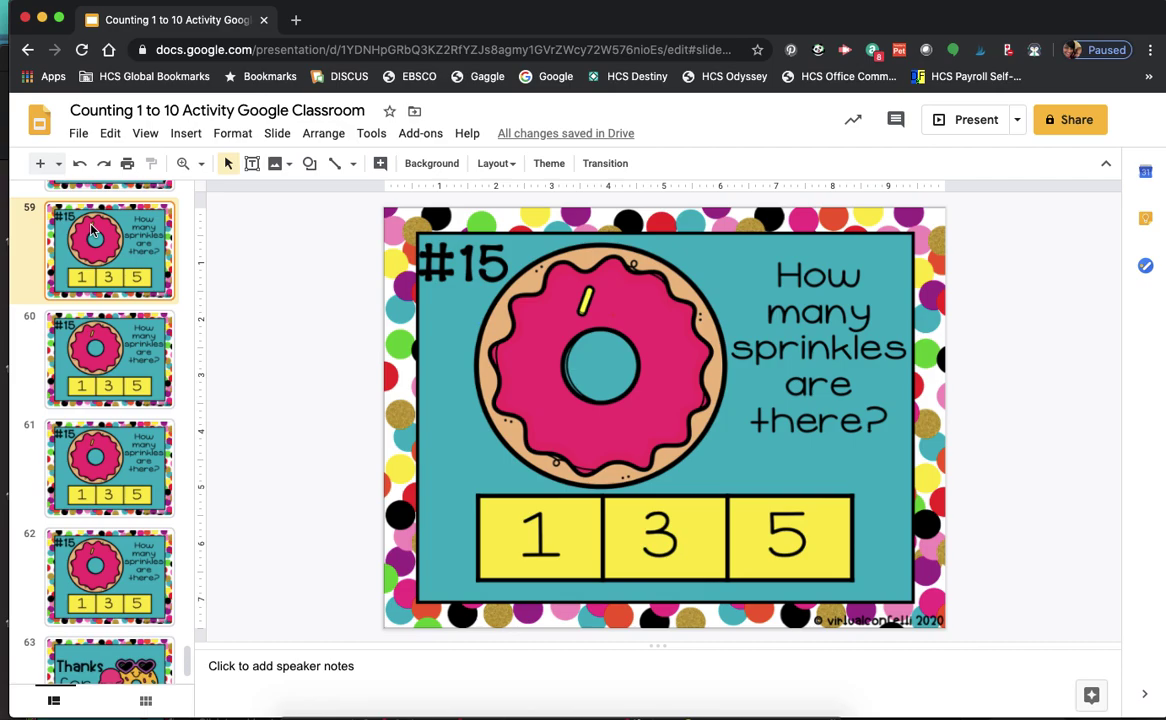
Copy the green check mark from slide 58
scroll(90, 230, "up", 3)
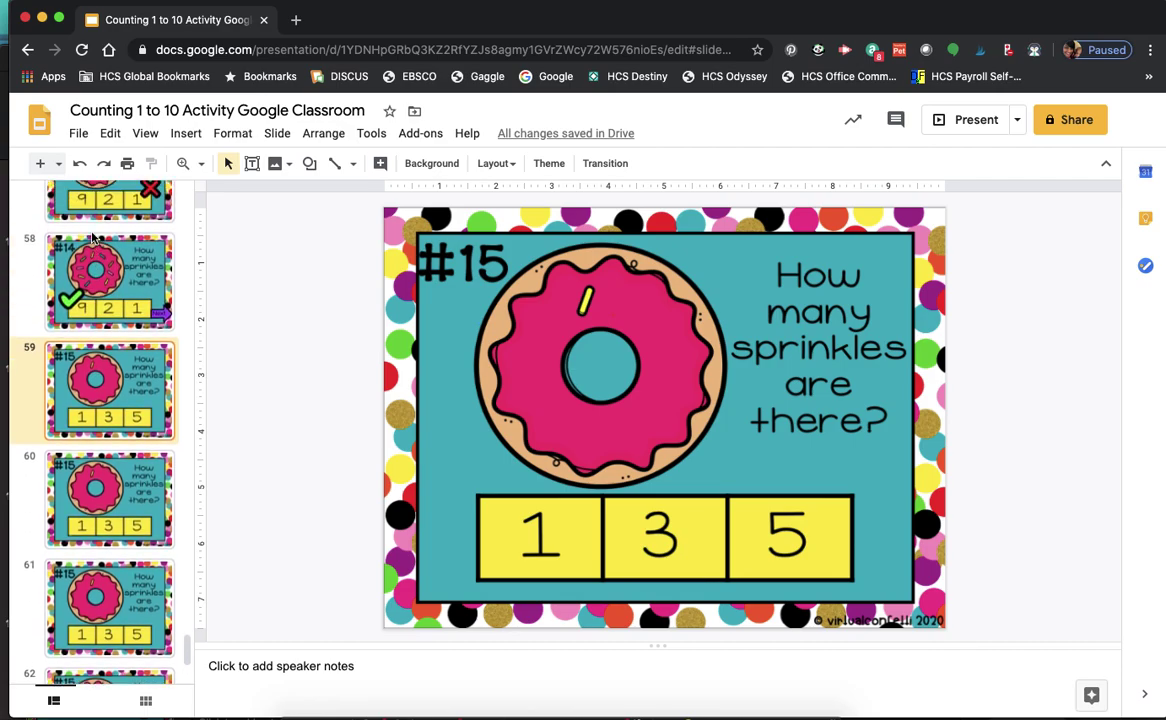
scroll(92, 238, "up", 3)
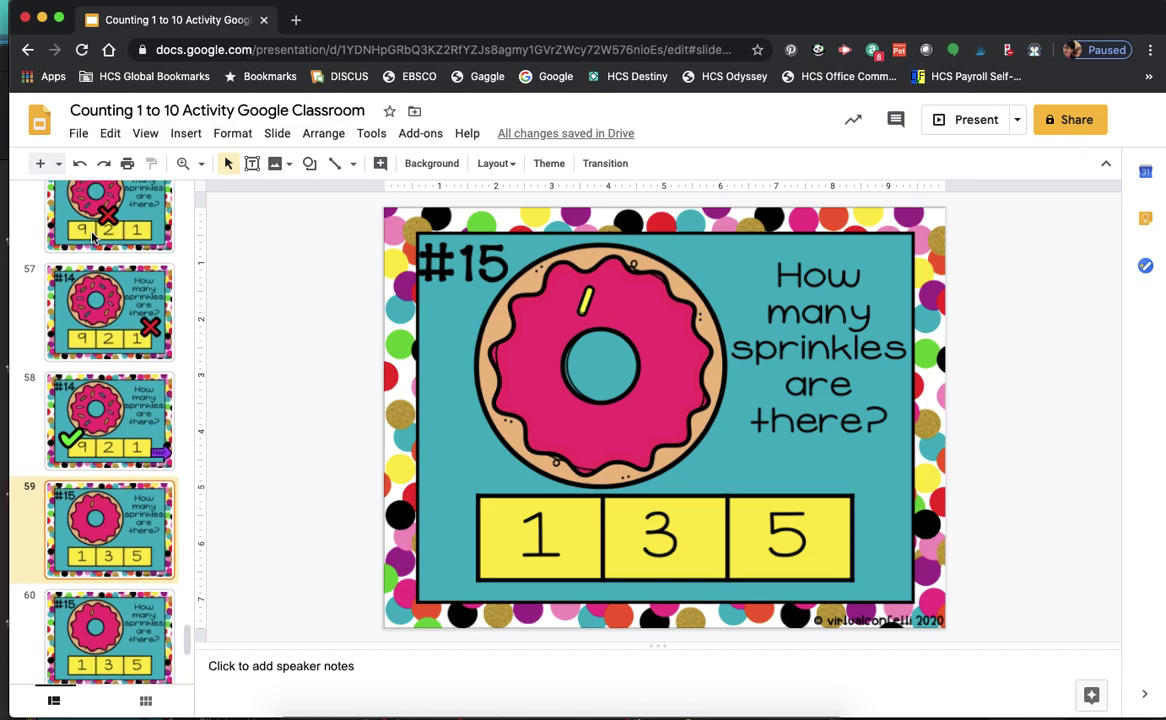
scroll(92, 236, "up", 1)
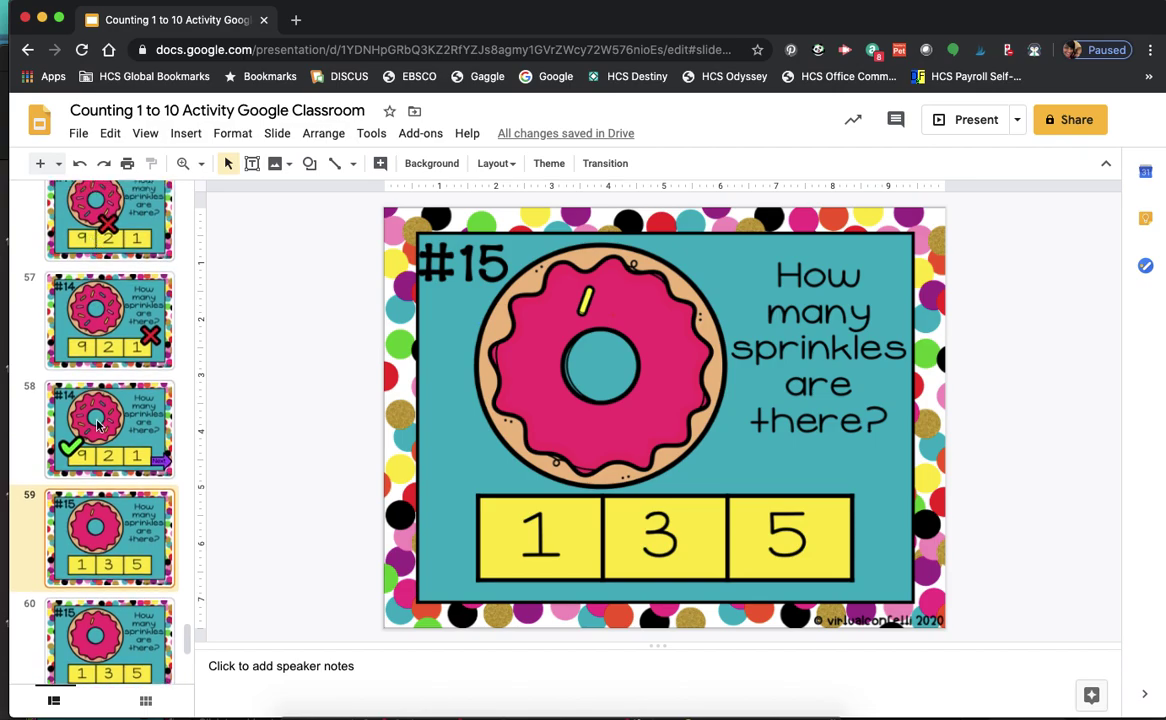
left_click(88, 385)
left_click(502, 512)
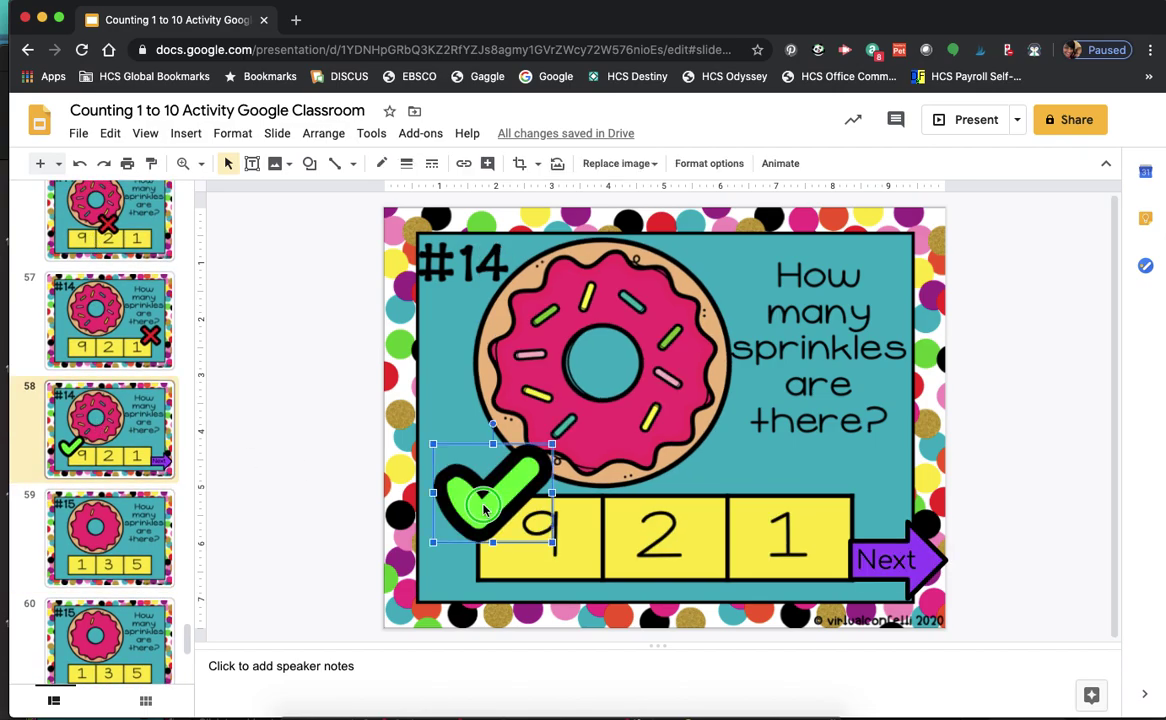
right_click(445, 464)
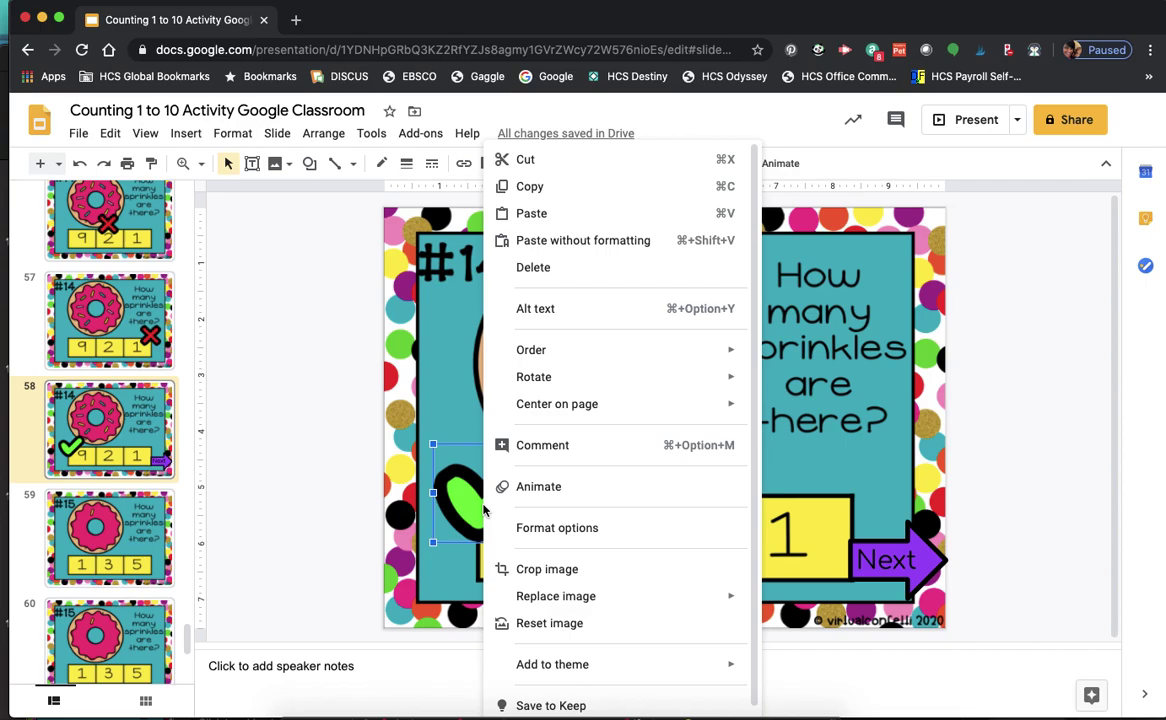
left_click(530, 187)
Paste the green check mark onto slide 62 over the 1 answer box
scroll(137, 452, "down", 1)
scroll(137, 452, "down", 5)
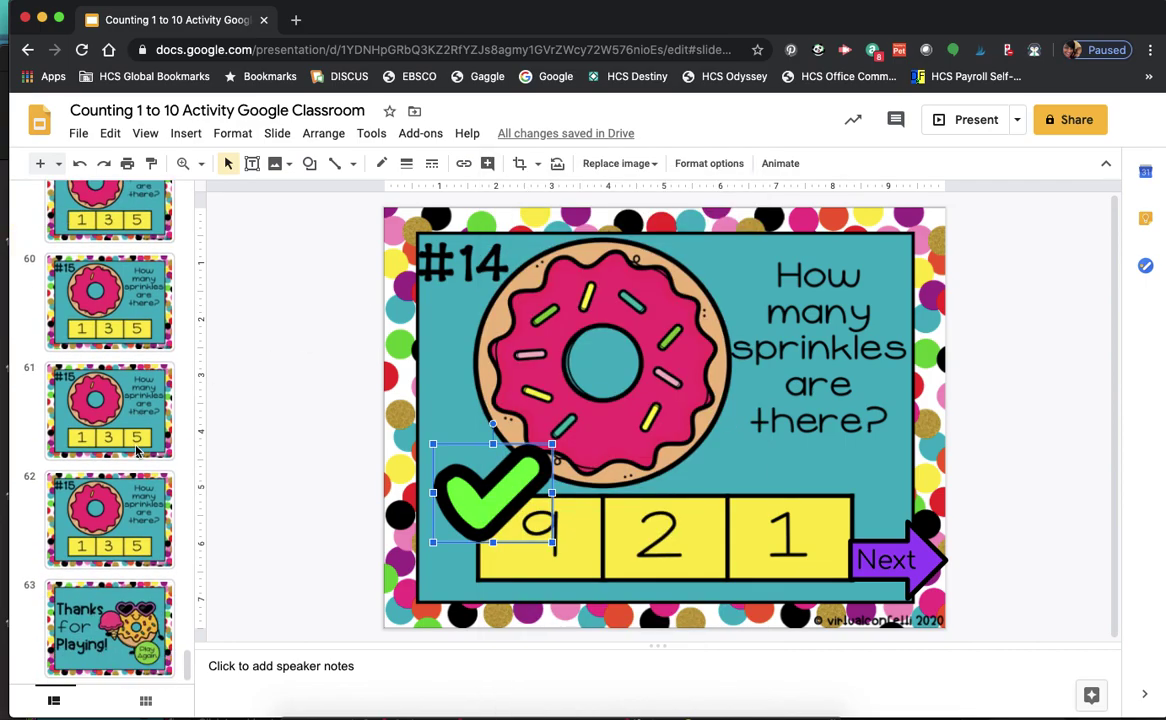
left_click(112, 480)
right_click(258, 463)
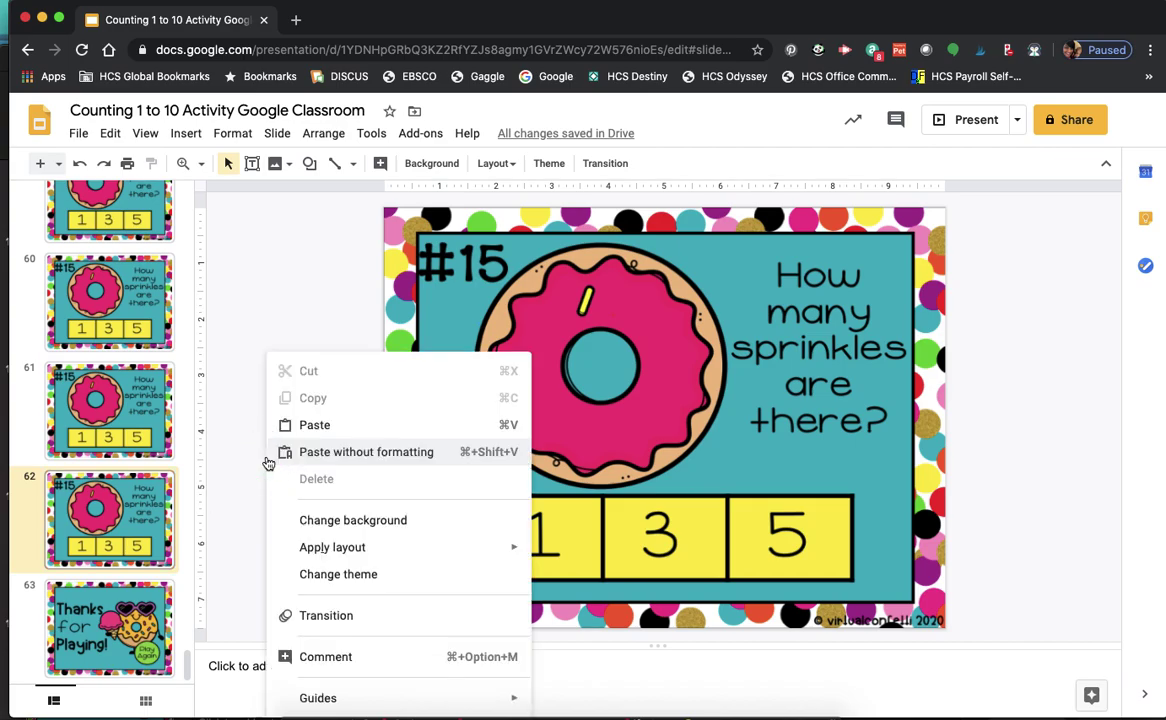
left_click(327, 435)
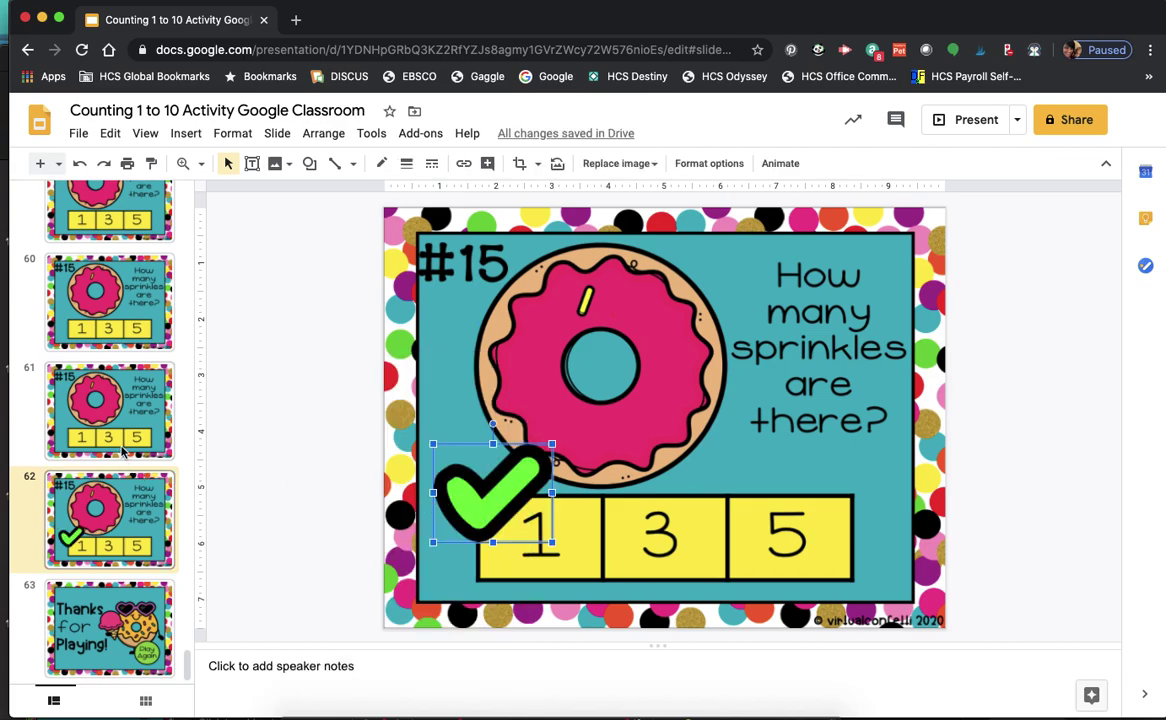
scroll(115, 412, "up", 3)
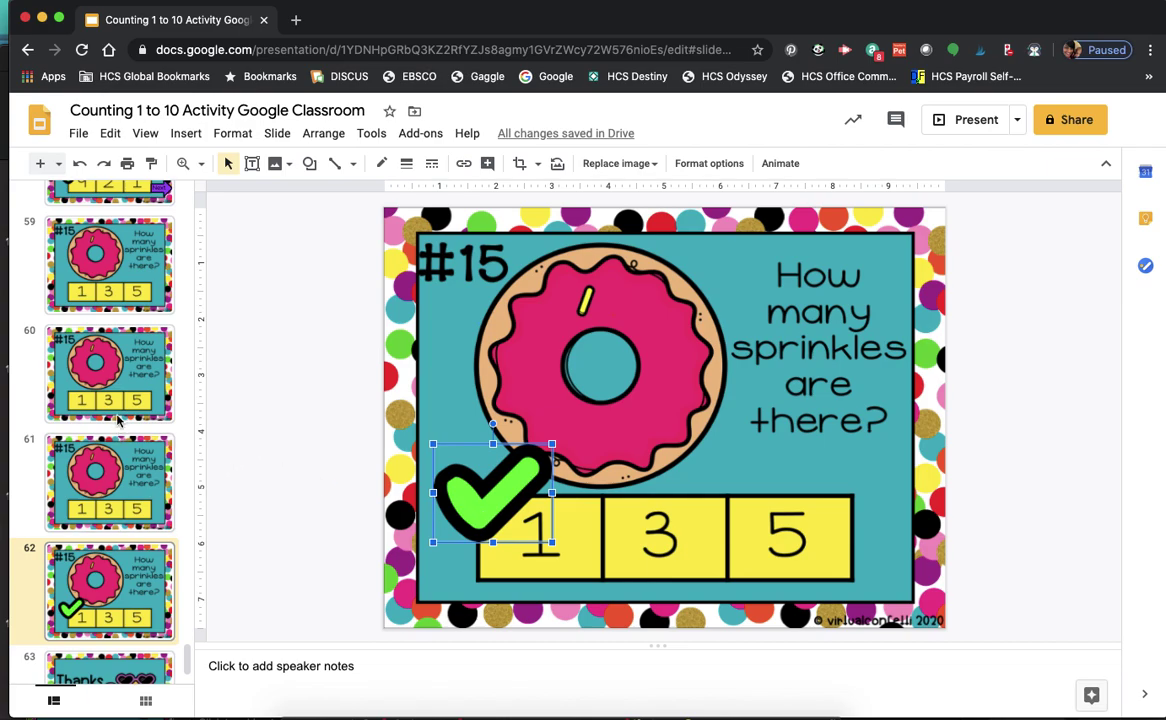
Copy the red X image from slide 57
scroll(115, 330, "up", 3)
scroll(118, 320, "up", 2)
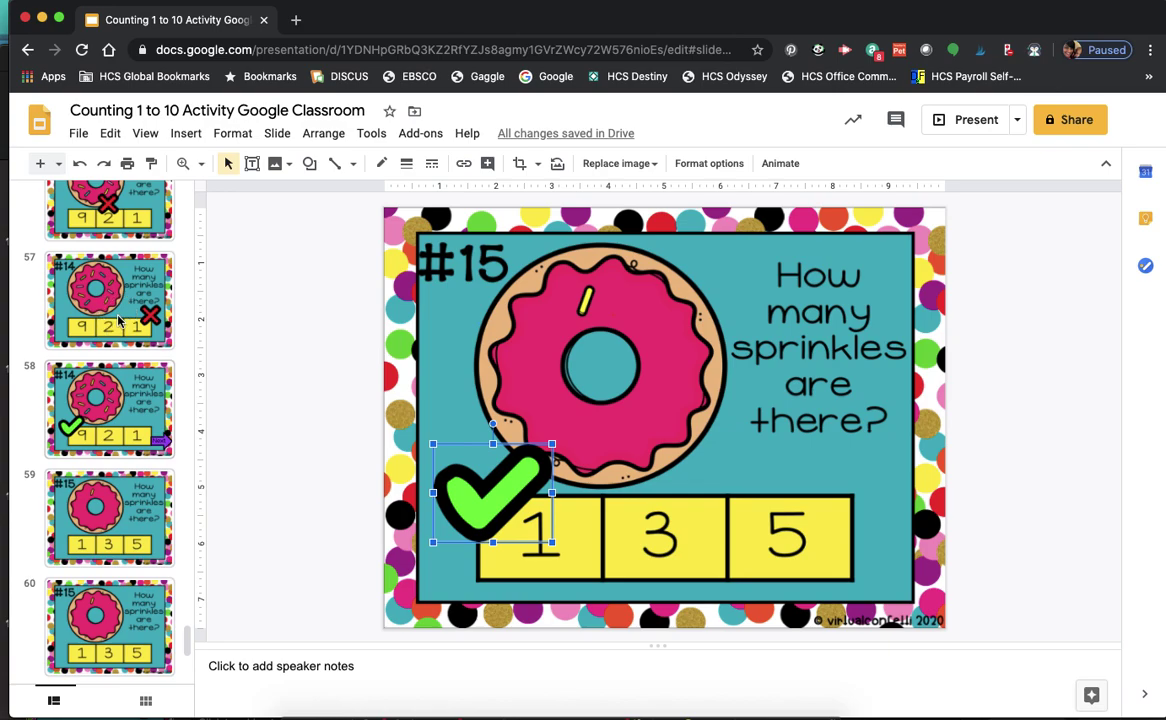
left_click(110, 295)
left_click(830, 472)
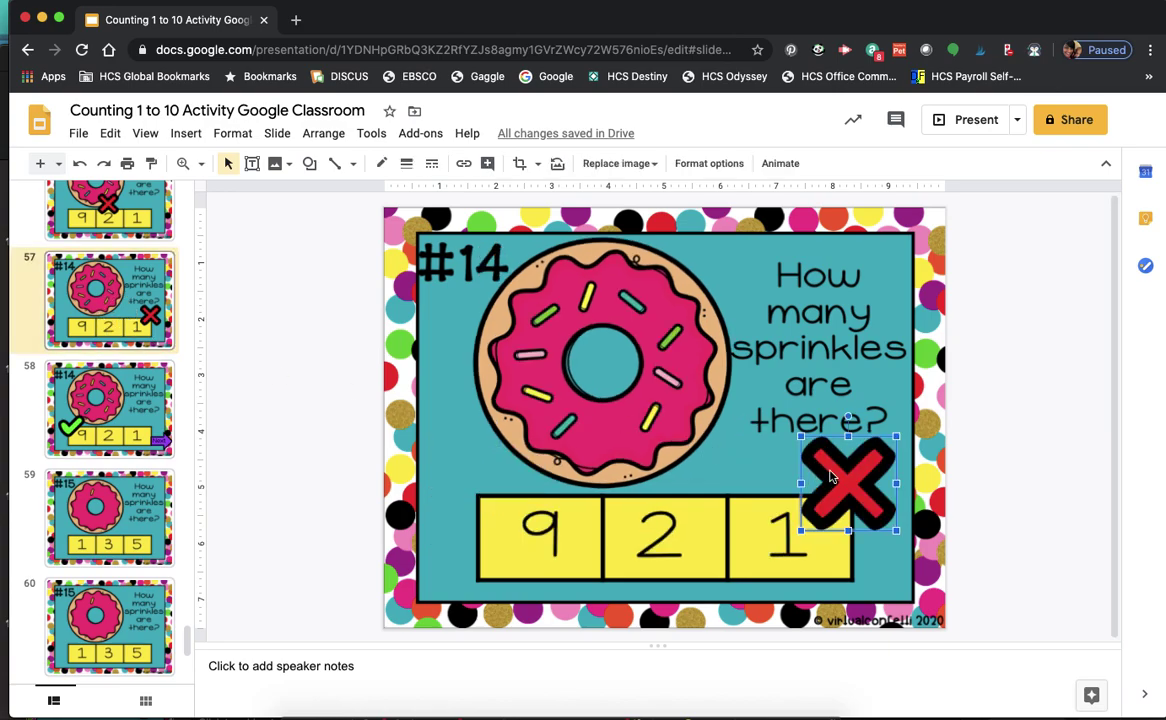
right_click(843, 481)
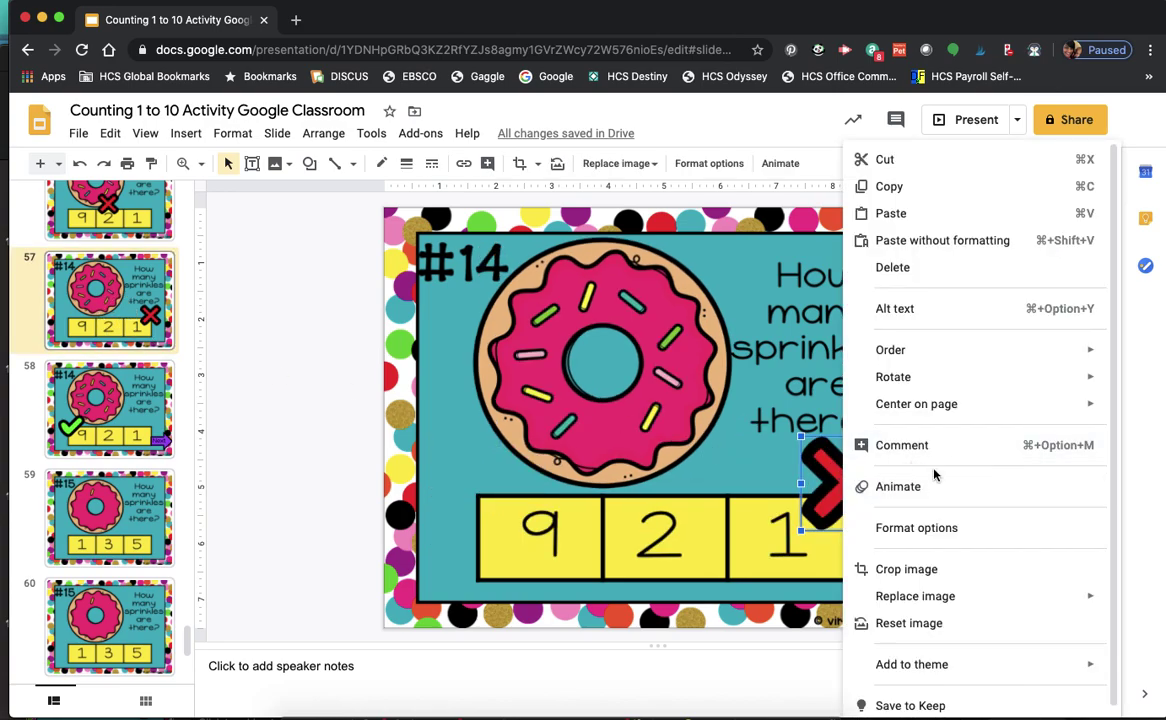
left_click(890, 187)
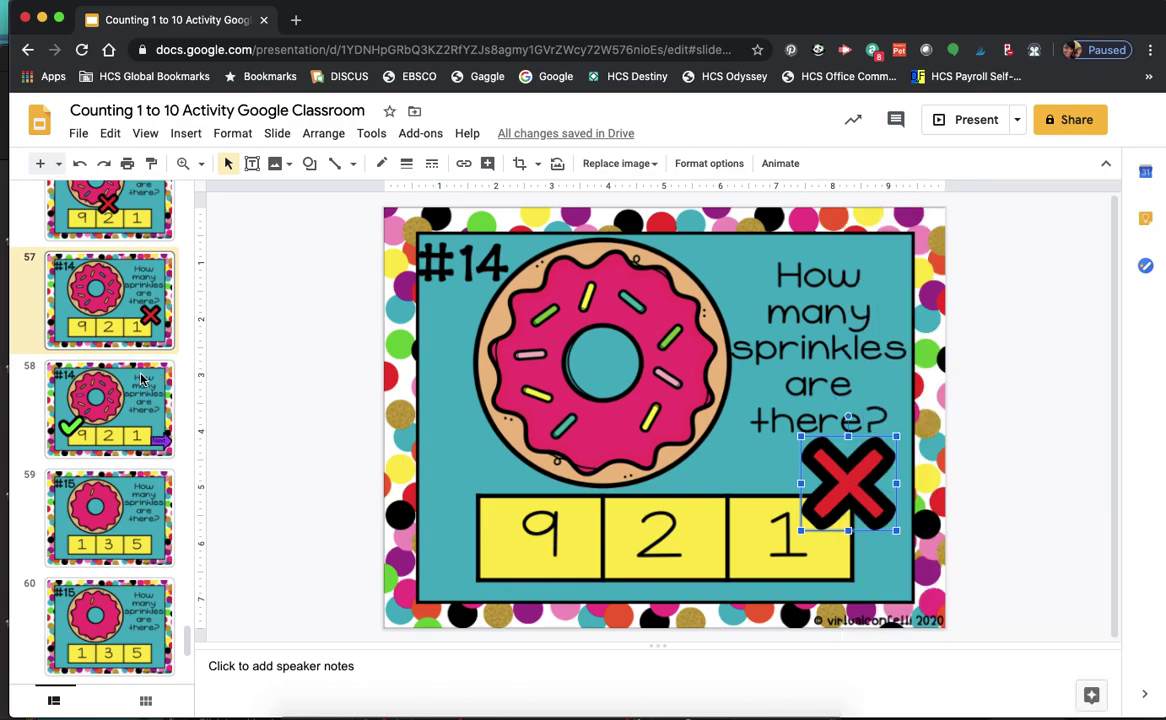
Paste the red X onto slide 61, positioned over the 5 answer box
scroll(140, 378, "down", 6)
scroll(141, 378, "down", 1)
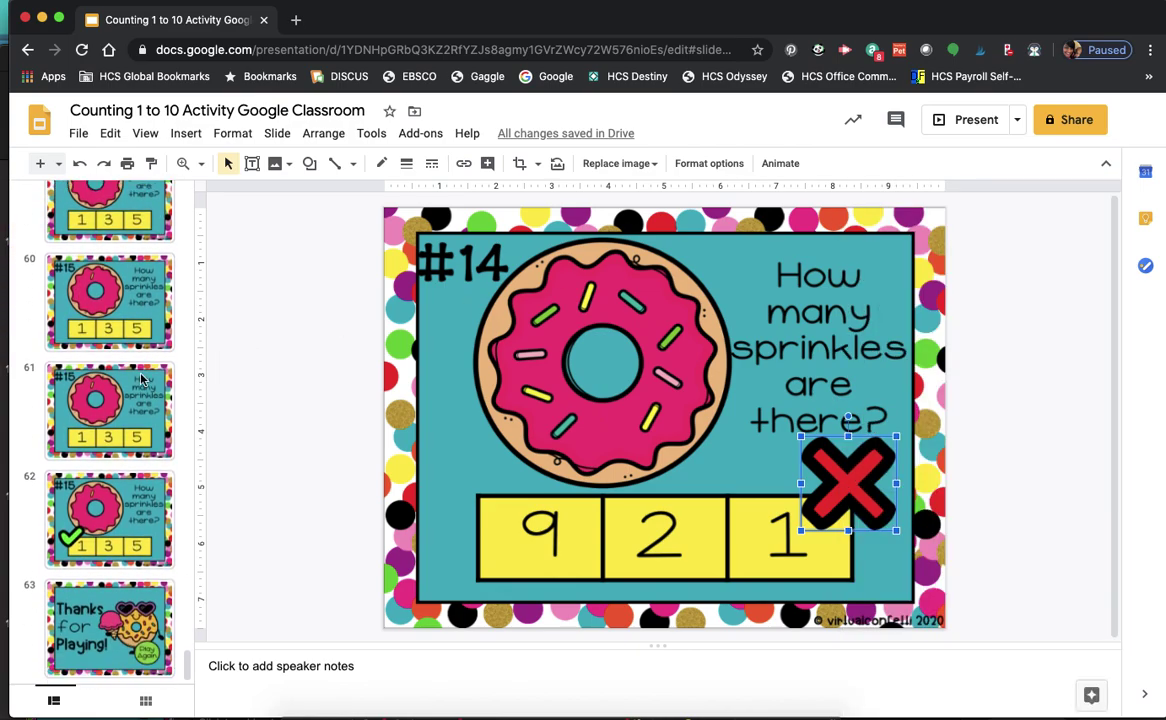
left_click(141, 378)
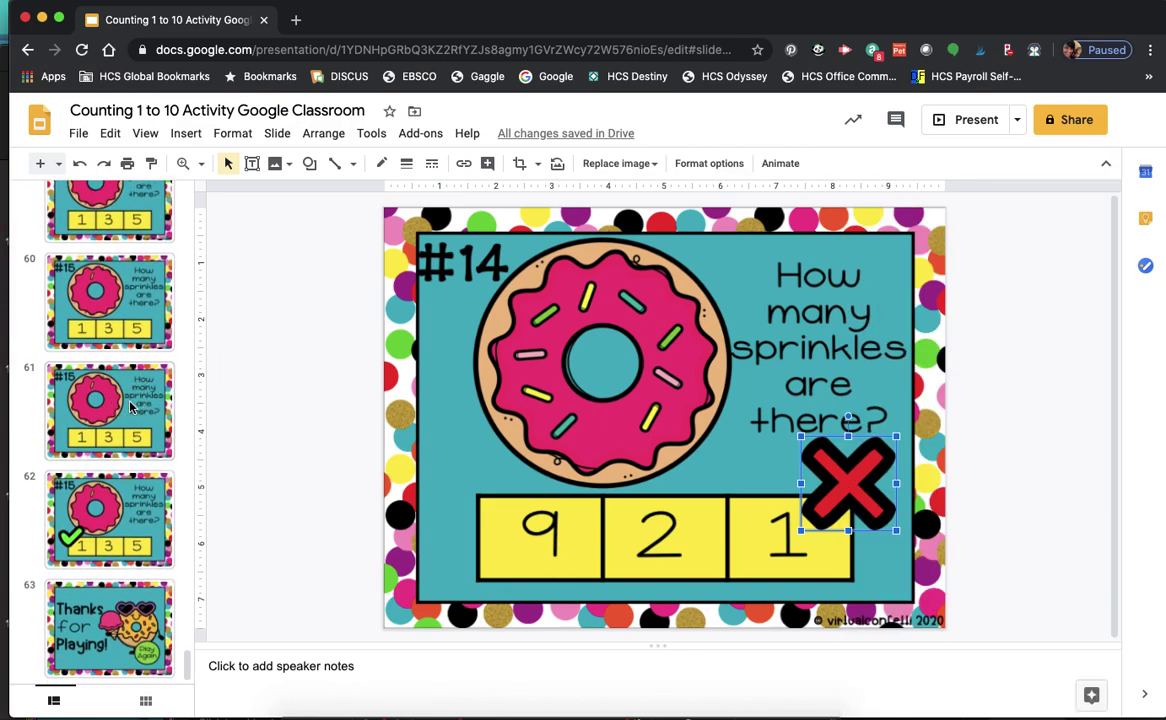
right_click(250, 476)
left_click(336, 188)
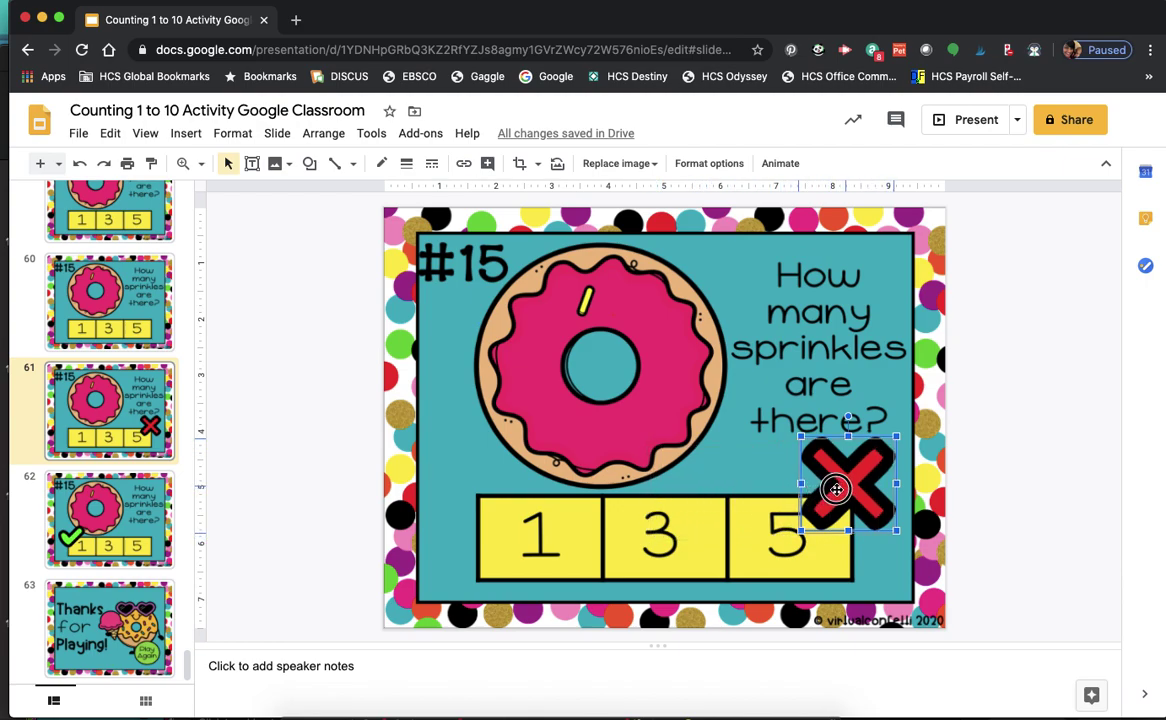
left_click_drag(835, 489, 840, 492)
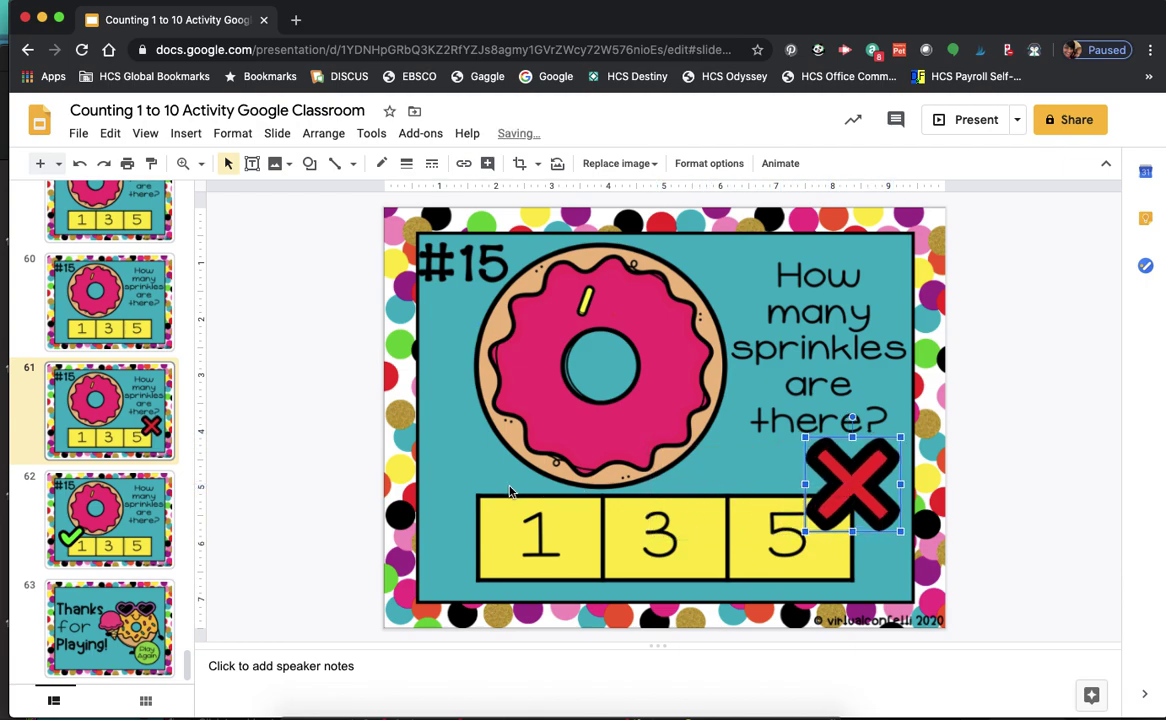
left_click(145, 341)
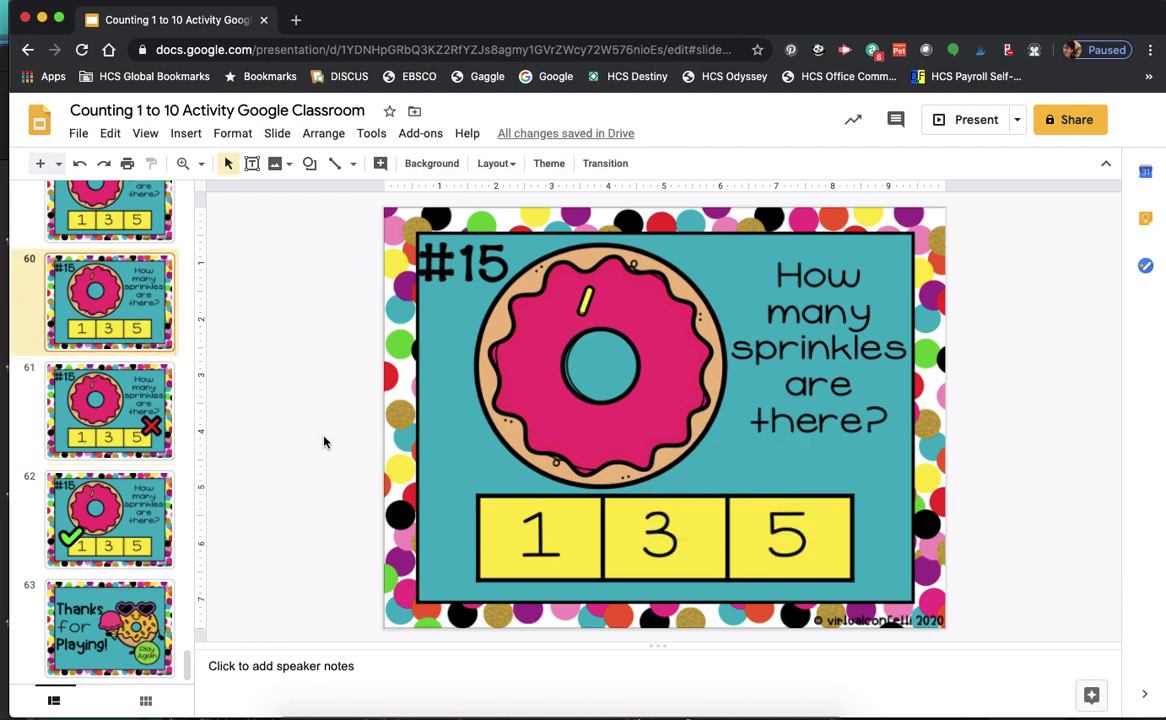
Paste the red X onto slide 60 and position it over the 3 answer box
right_click(315, 478)
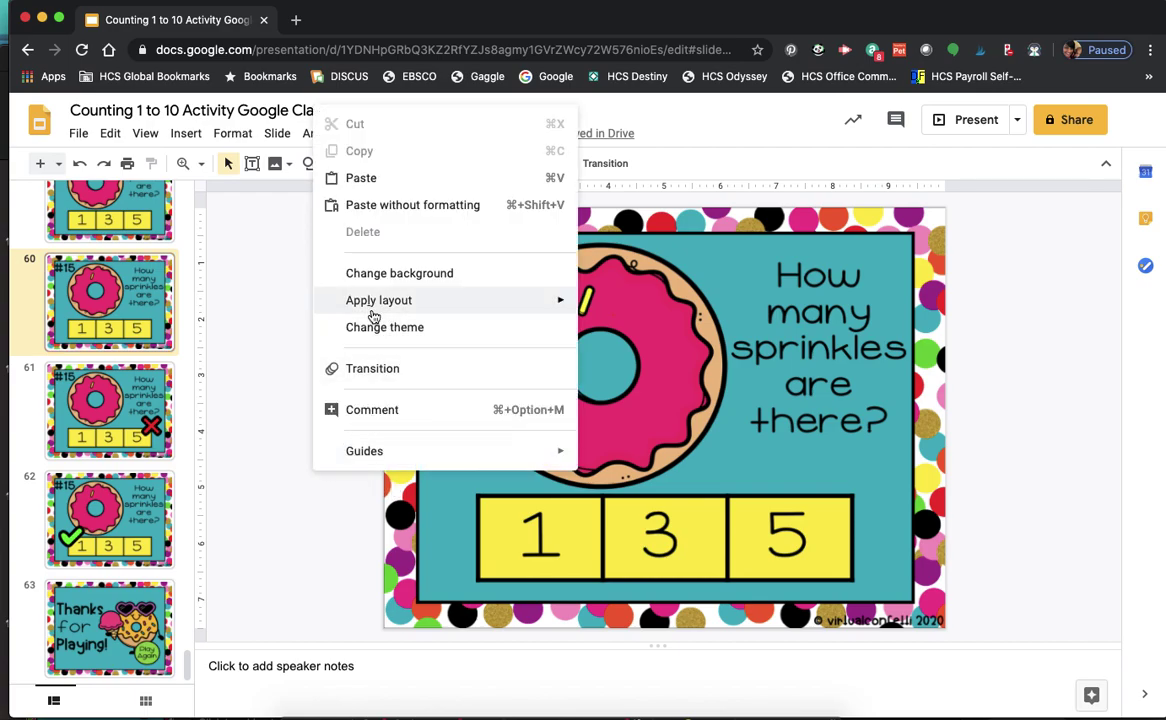
left_click(385, 190)
left_click_drag(831, 484, 652, 482)
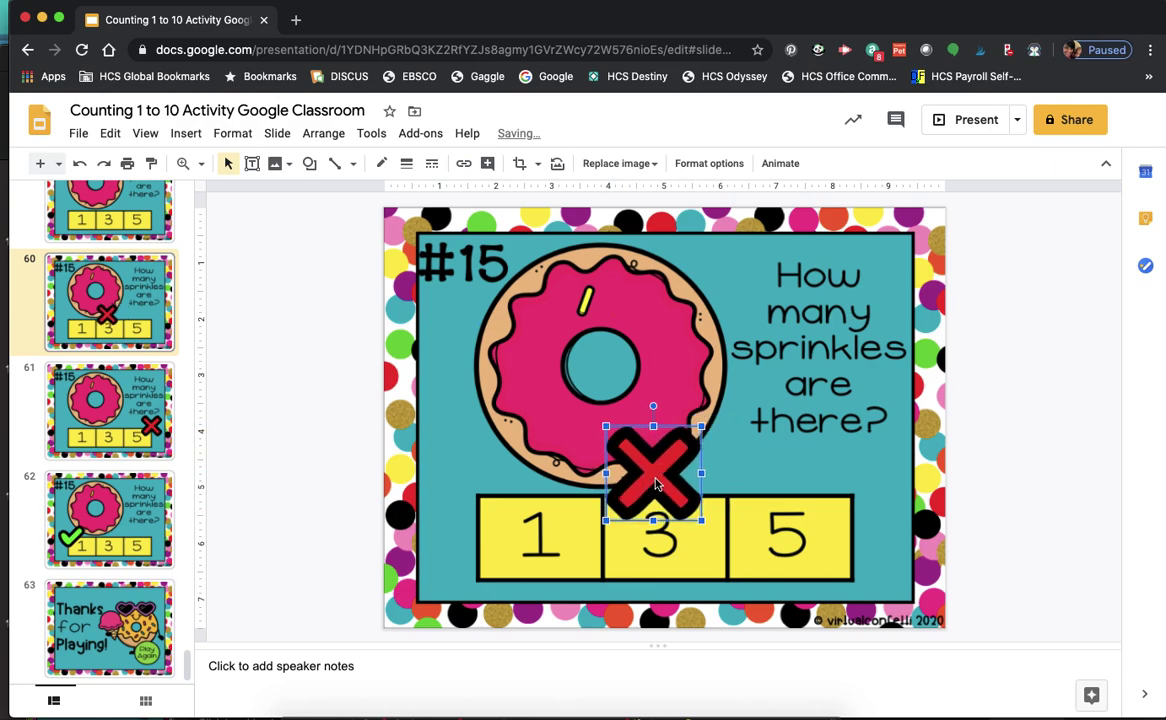
left_click_drag(655, 483, 666, 481)
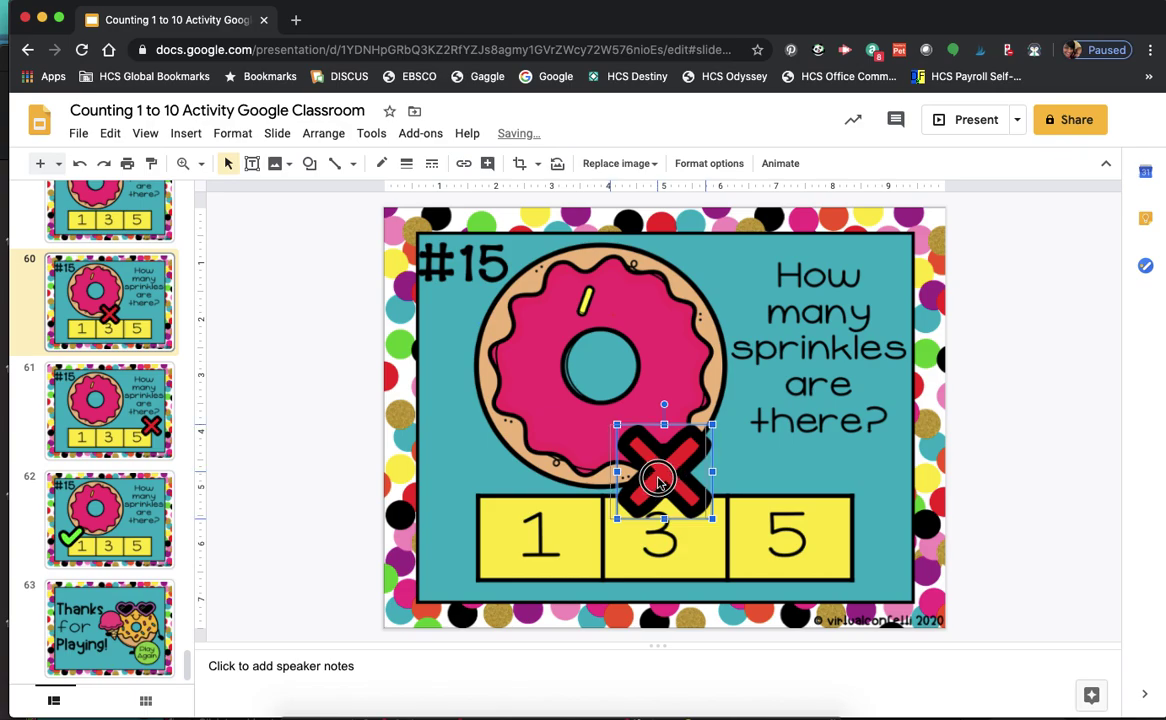
left_click(1021, 507)
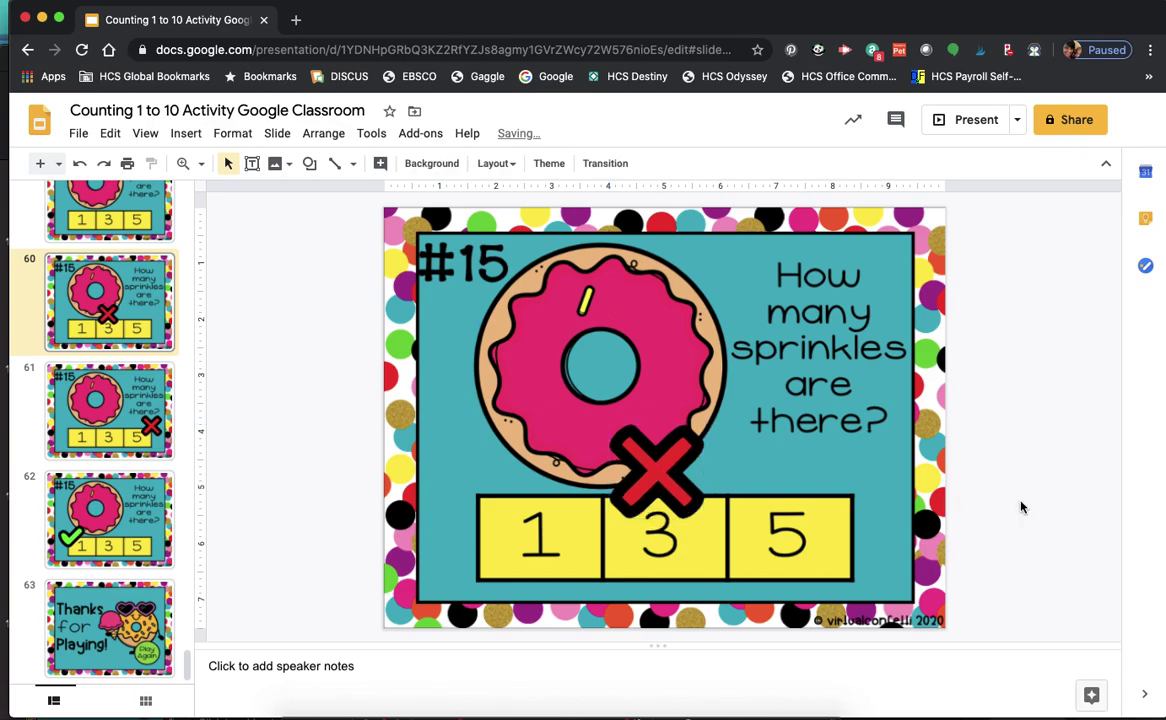